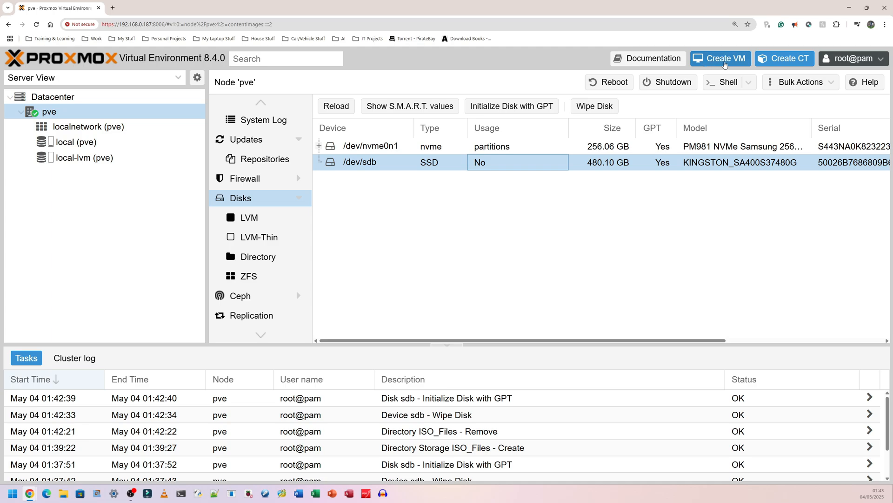
Begin creating a virtual machine on node pve and name it 01DebianTest
{"action": "left_click", "coordinate": [718, 64]}
{"action": "left_click_drag", "start_coordinate": [368, 89], "coordinate": [305, 90]}
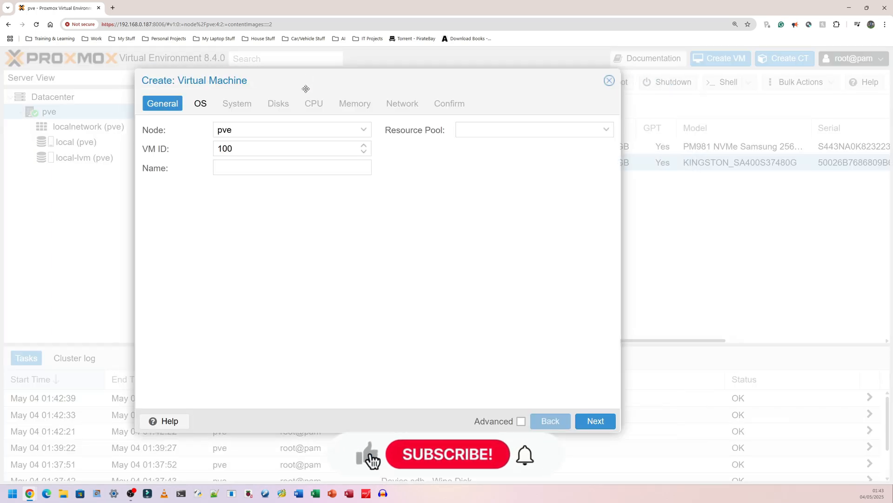
{"action": "left_click", "coordinate": [225, 169]}
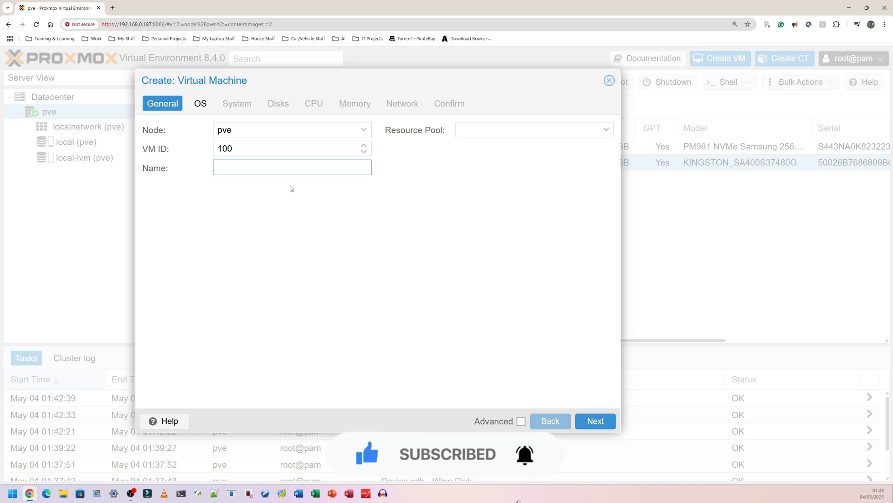
{"action": "type", "text": "01Debian"}
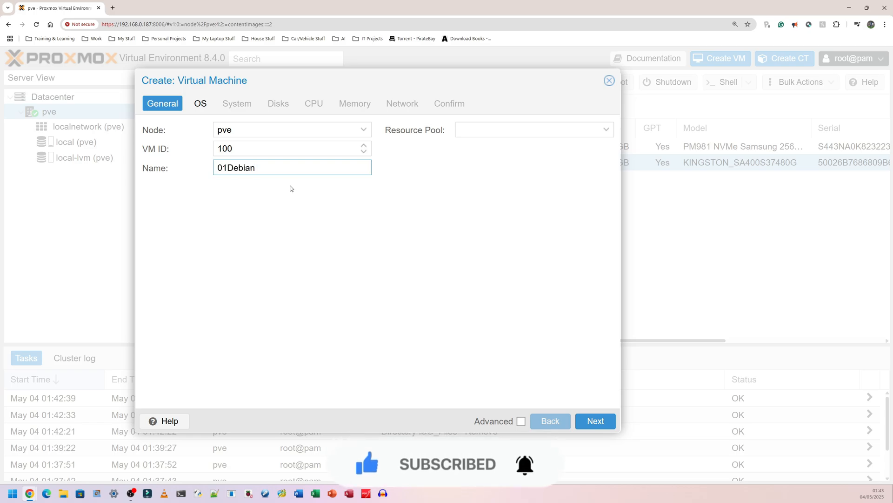
{"action": "type", "text": "Test"}
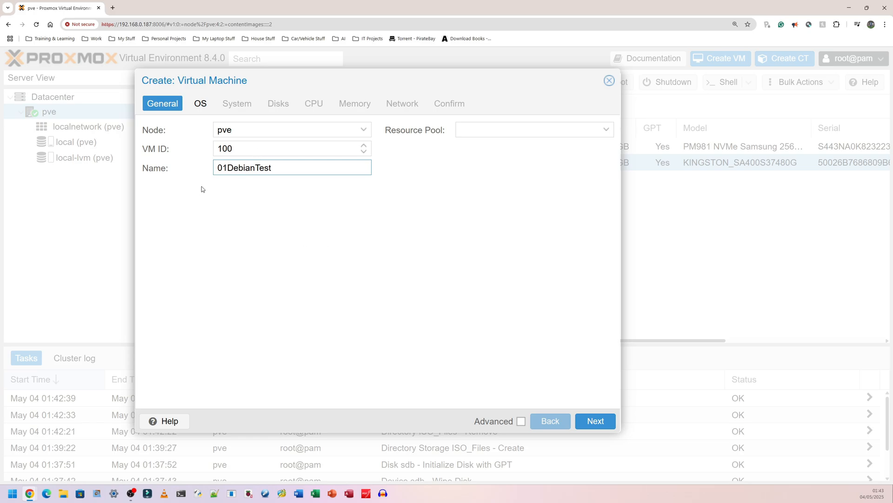
Select debian-12.10.0.iso from the local storage as the VM's installation image
{"action": "left_click", "coordinate": [198, 106]}
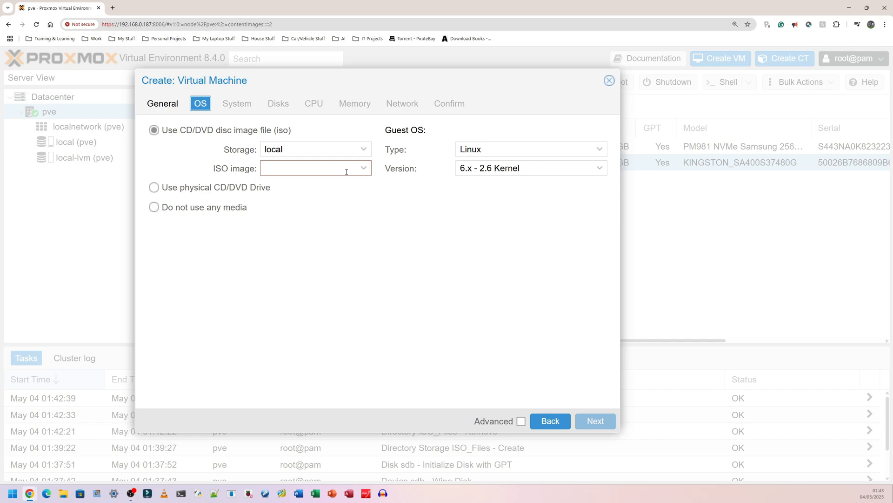
{"action": "left_click", "coordinate": [299, 168]}
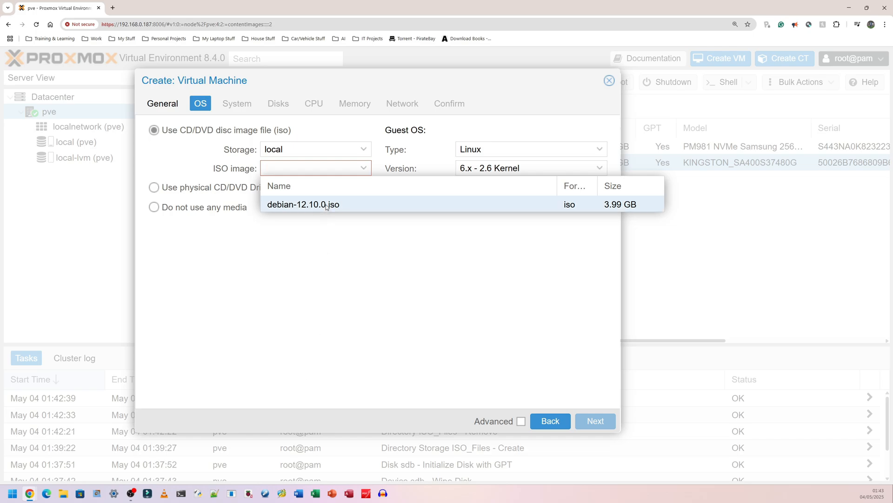
{"action": "left_click", "coordinate": [336, 208]}
{"action": "left_click", "coordinate": [294, 150]}
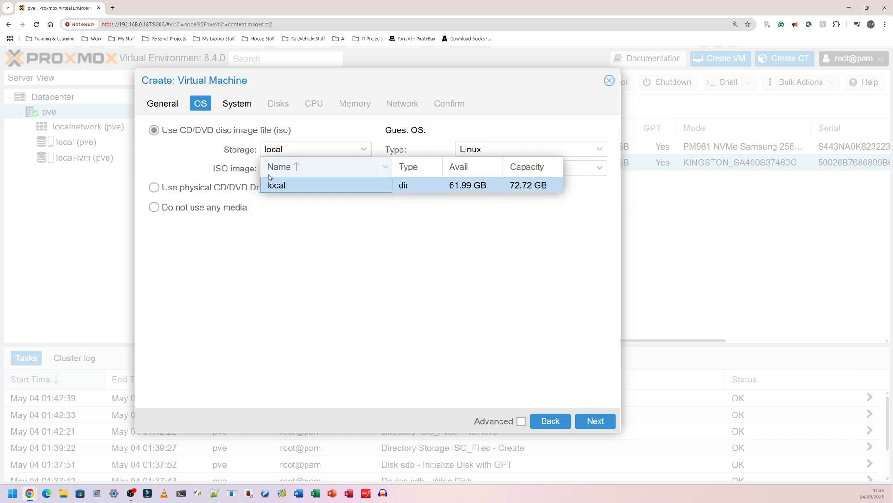
{"action": "left_click", "coordinate": [240, 121]}
Keep the default system settings and set the VM's disk size to 40 GiB
{"action": "left_click", "coordinate": [235, 106]}
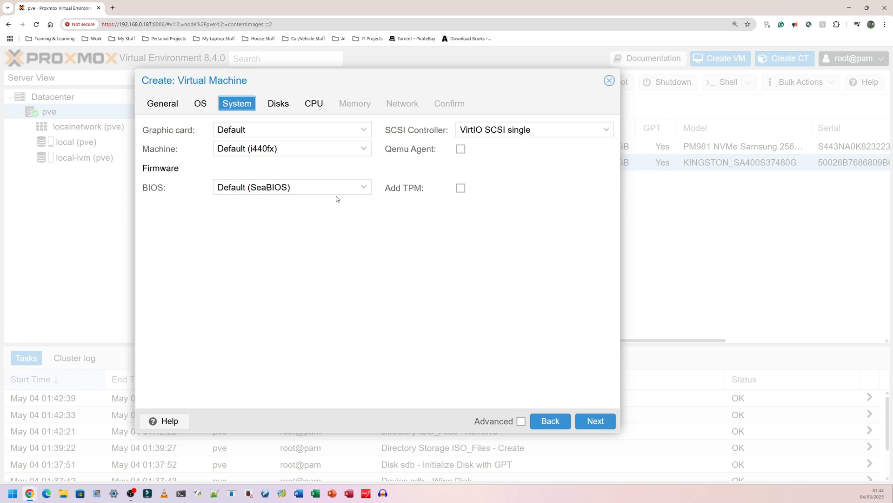
{"action": "left_click", "coordinate": [279, 105]}
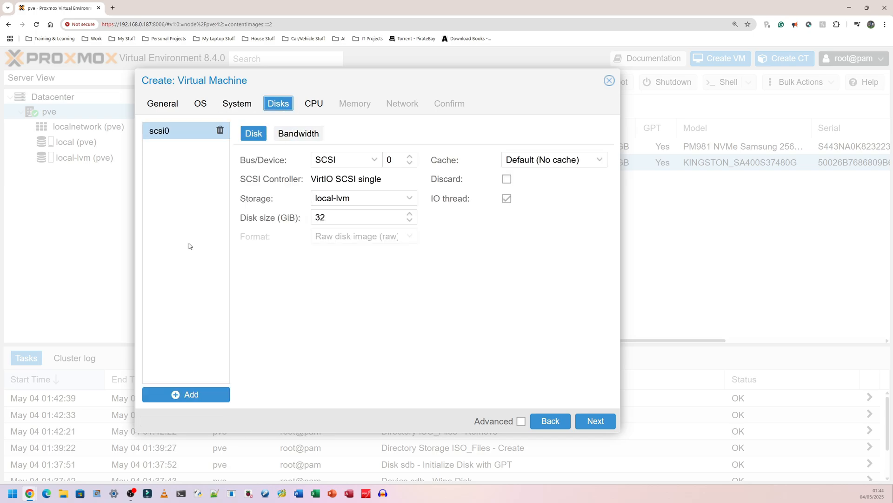
{"action": "double_click", "coordinate": [314, 216]}
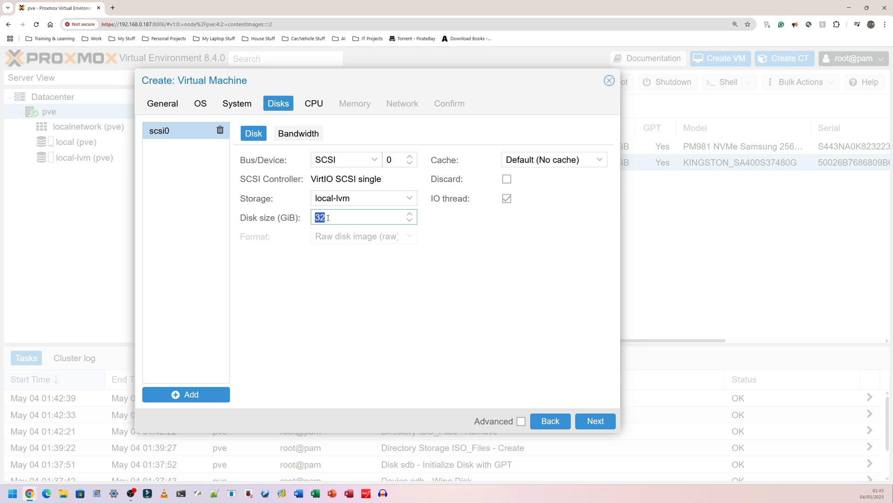
{"action": "left_click_drag", "start_coordinate": [331, 217], "coordinate": [314, 217]}
{"action": "type", "text": "40"}
Set the VM's processor to 2 cores, keeping one socket
{"action": "left_click", "coordinate": [309, 106]}
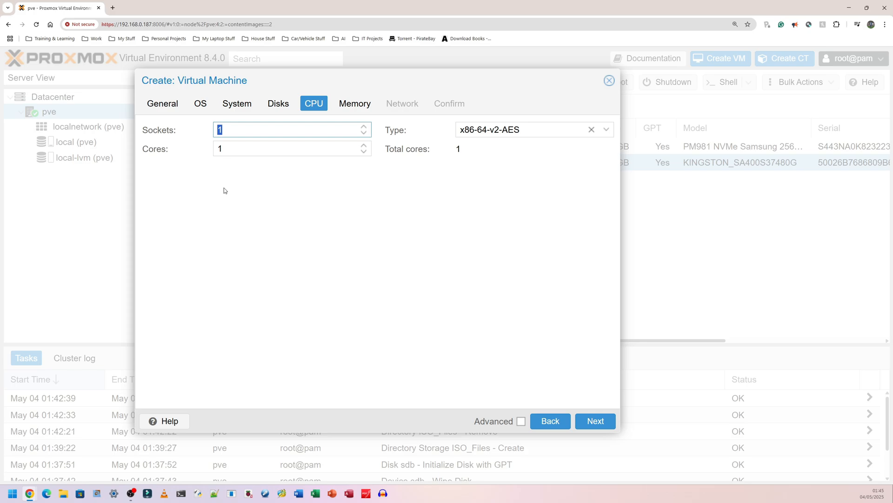
{"action": "left_click", "coordinate": [227, 148]}
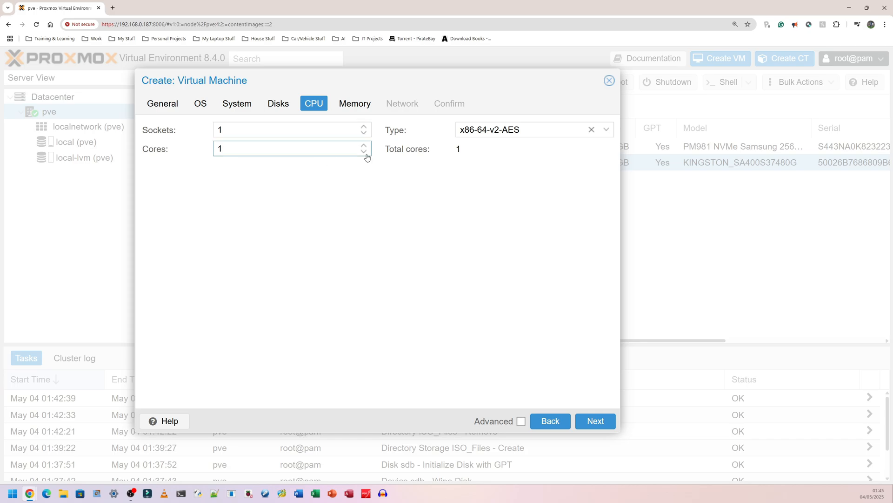
{"action": "left_click", "coordinate": [364, 145]}
{"action": "left_click", "coordinate": [364, 144]}
{"action": "left_click", "coordinate": [363, 152]}
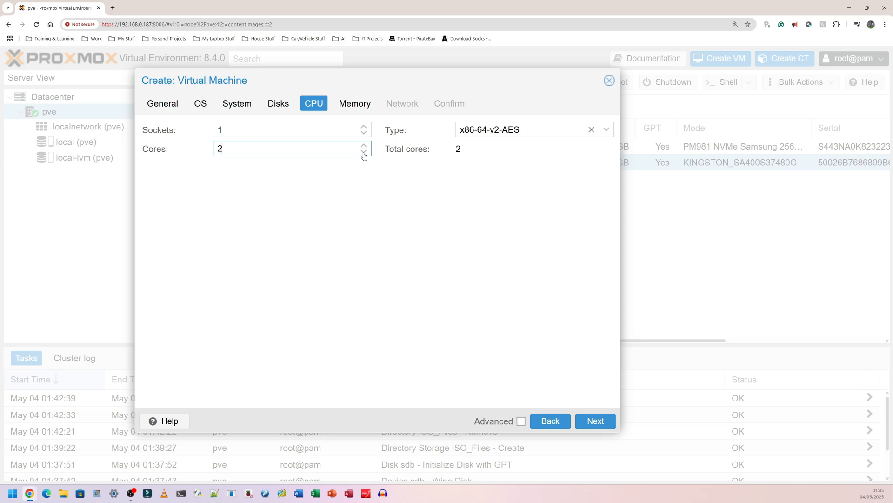
Set the VM's memory to 4096 MiB
{"action": "left_click", "coordinate": [355, 103]}
{"action": "left_click", "coordinate": [293, 129]}
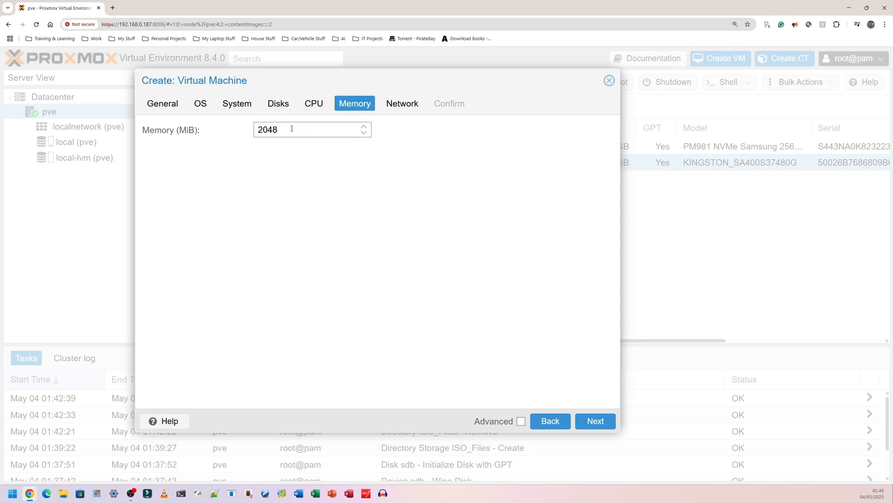
{"action": "left_click_drag", "start_coordinate": [292, 128], "coordinate": [233, 127]}
{"action": "type", "text": "4096"}
Keep the default network settings on bridge vmbr0 and finish creating the virtual machine
{"action": "left_click", "coordinate": [398, 106]}
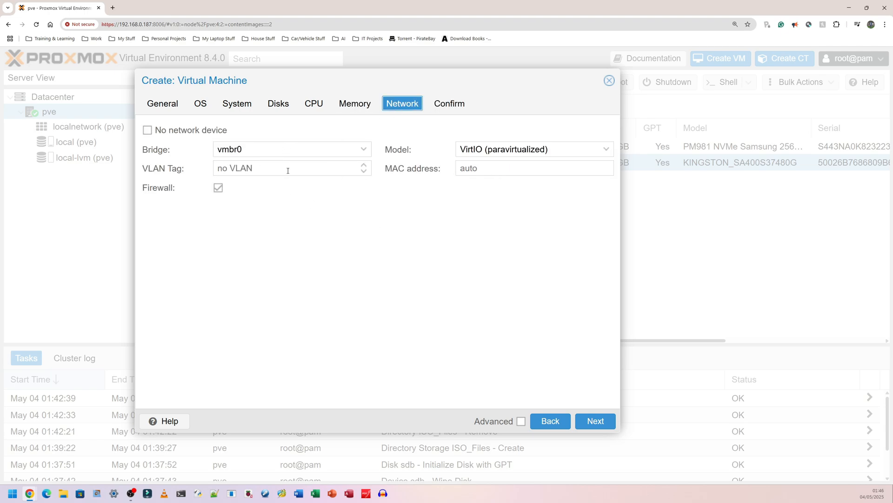
{"action": "left_click", "coordinate": [448, 107]}
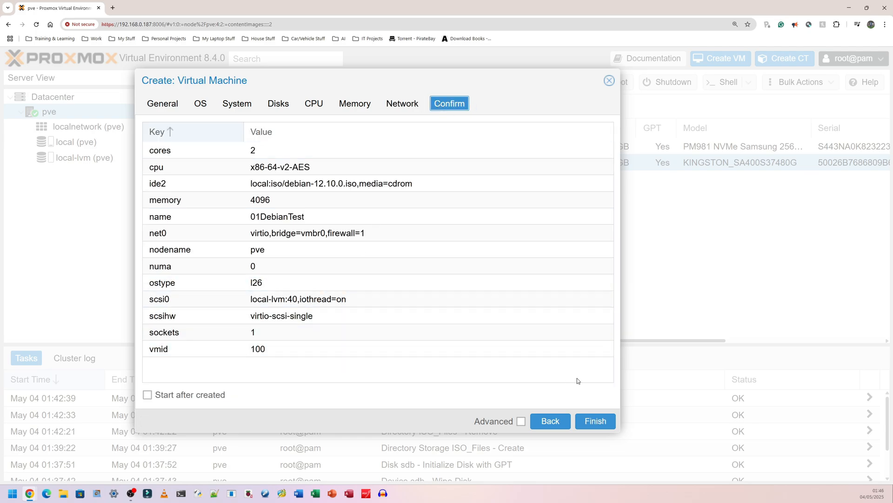
{"action": "left_click", "coordinate": [594, 421]}
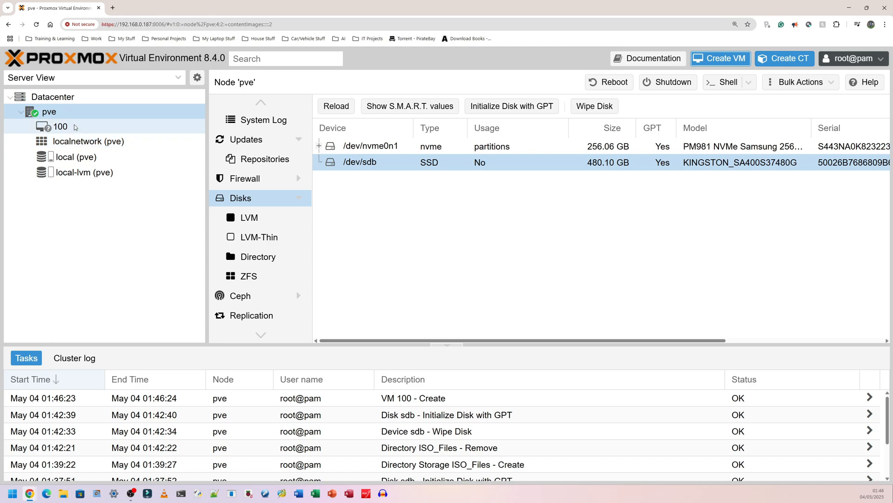
Review the summary of the new 01DebianTest VM under node pve and start the VM
{"action": "left_click", "coordinate": [84, 129]}
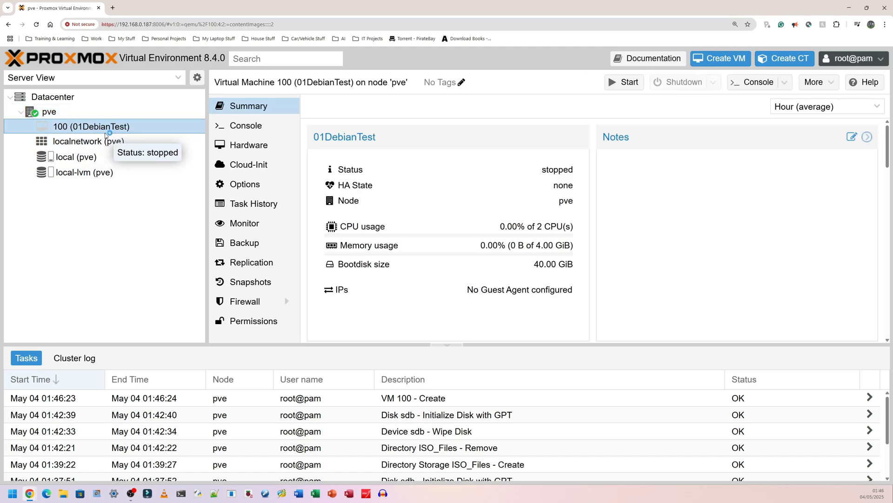
{"action": "scroll", "coordinate": [479, 277], "scroll_direction": "down", "scroll_amount": 1}
{"action": "scroll", "coordinate": [479, 275], "scroll_direction": "up", "scroll_amount": 1}
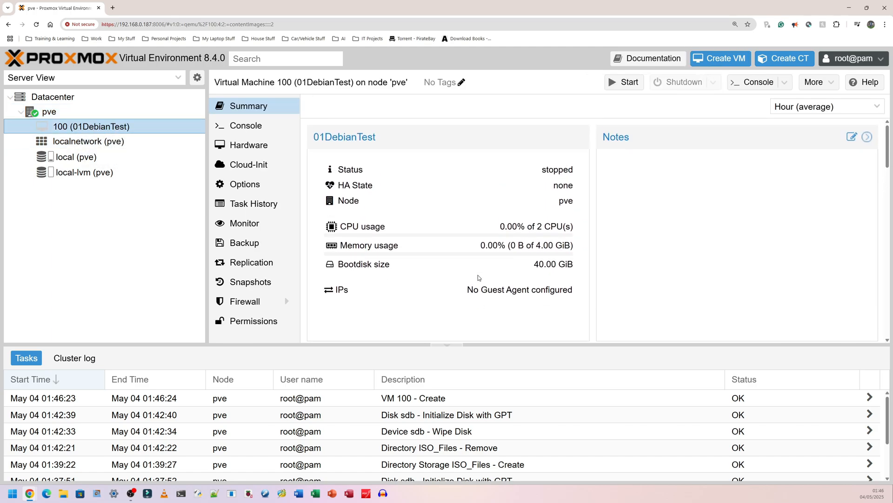
{"action": "scroll", "coordinate": [479, 275], "scroll_direction": "down", "scroll_amount": 3}
{"action": "scroll", "coordinate": [475, 272], "scroll_direction": "up", "scroll_amount": 1}
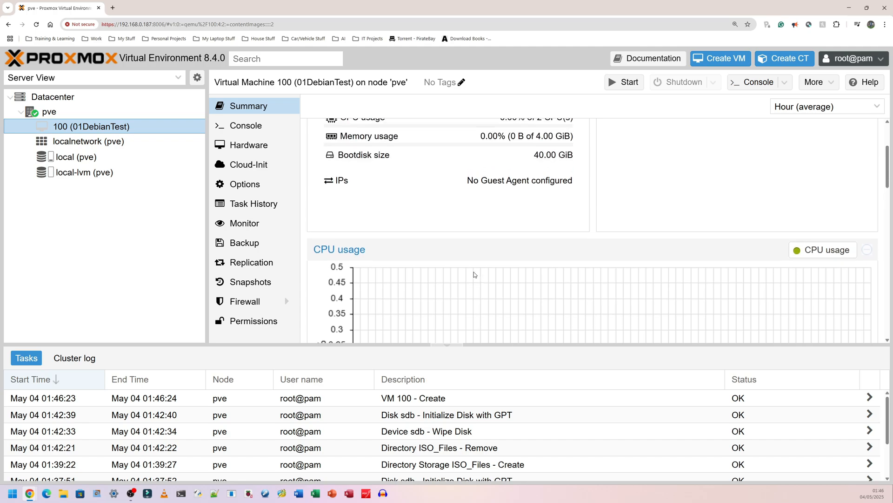
{"action": "scroll", "coordinate": [473, 274], "scroll_direction": "up", "scroll_amount": 1}
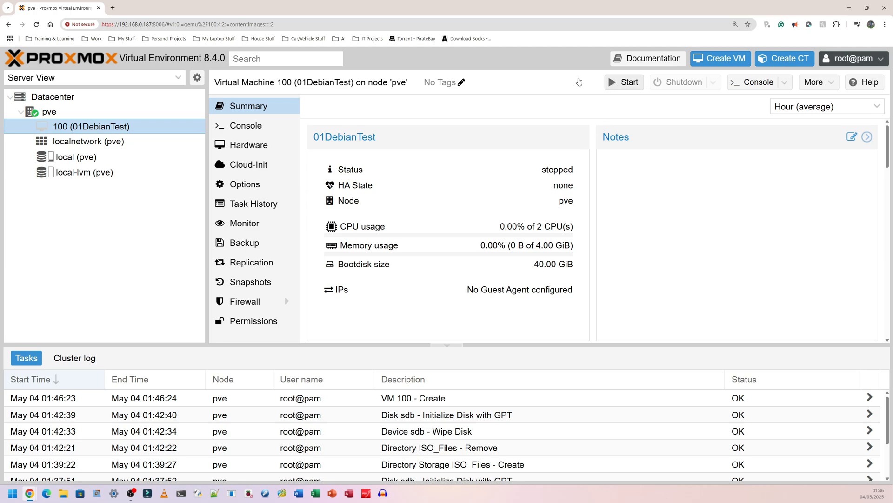
{"action": "left_click", "coordinate": [49, 113]}
{"action": "left_click", "coordinate": [51, 127]}
{"action": "left_click", "coordinate": [620, 87]}
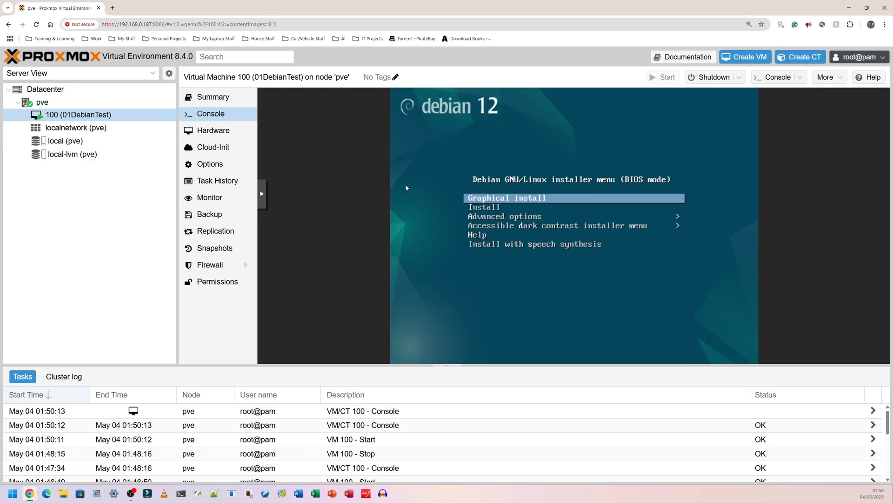
Check the VM's hardware settings and choose Graphical install in the Debian installer menu of its console
{"action": "key", "text": "Down"}
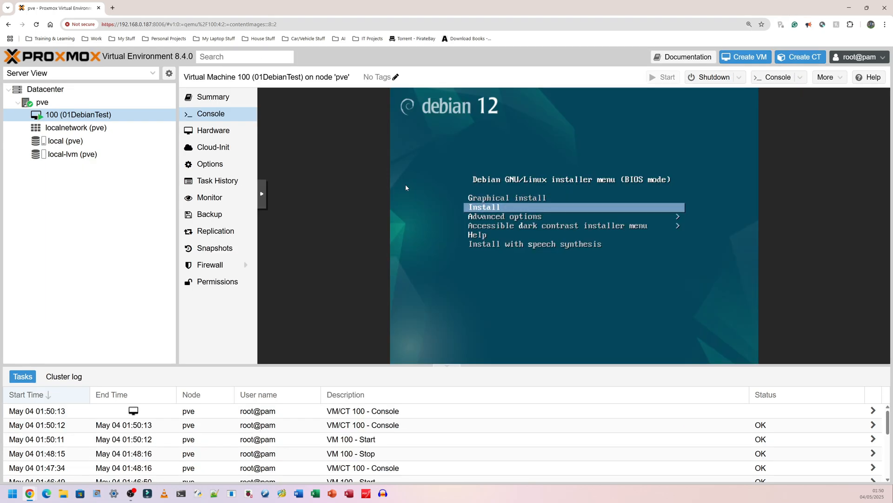
{"action": "key", "text": "Up"}
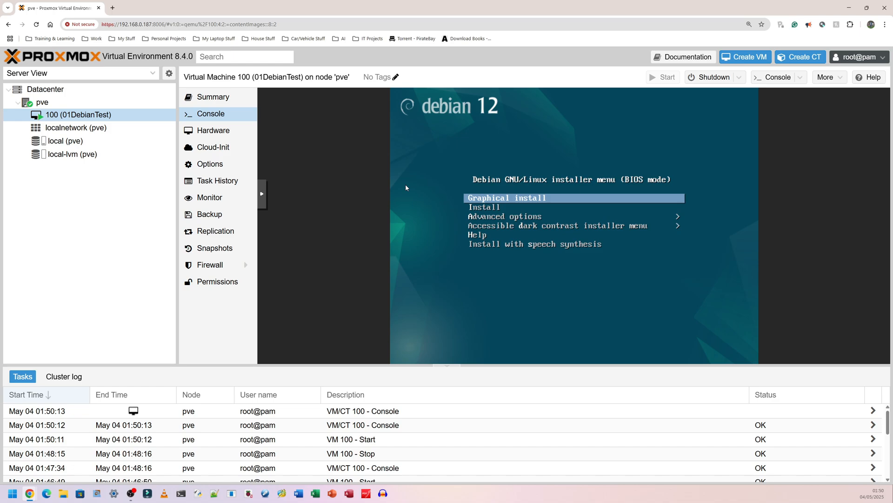
{"action": "key", "text": "Down"}
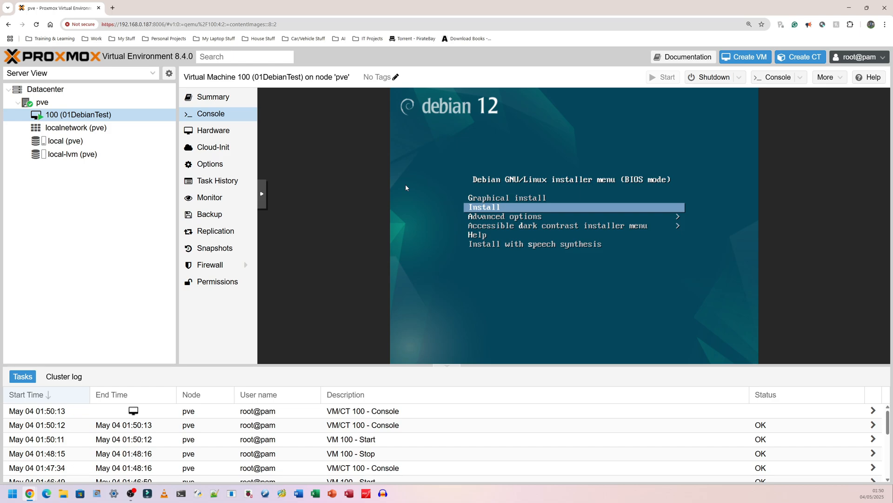
{"action": "left_click", "coordinate": [212, 131]}
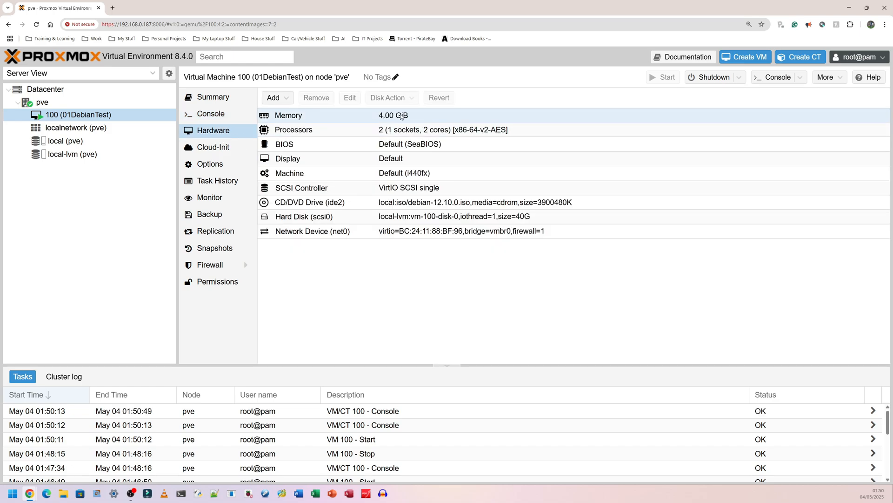
{"action": "left_click", "coordinate": [210, 114]}
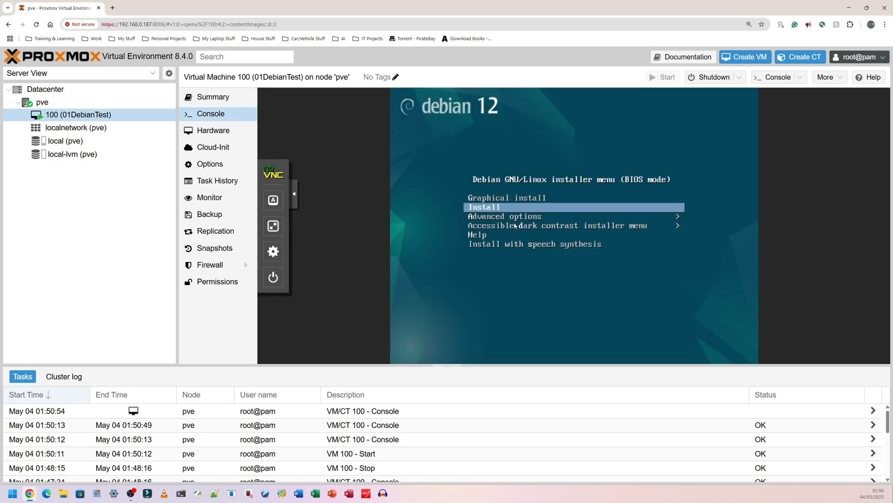
{"action": "key", "text": "Up"}
{"action": "key", "text": "Down"}
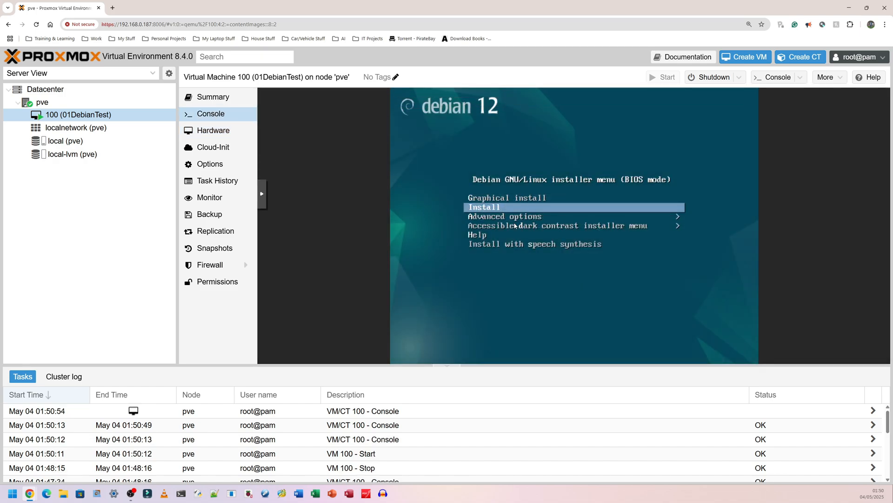
{"action": "key", "text": "Down"}
{"action": "key", "text": "Up"}
{"action": "key", "text": "Up"}
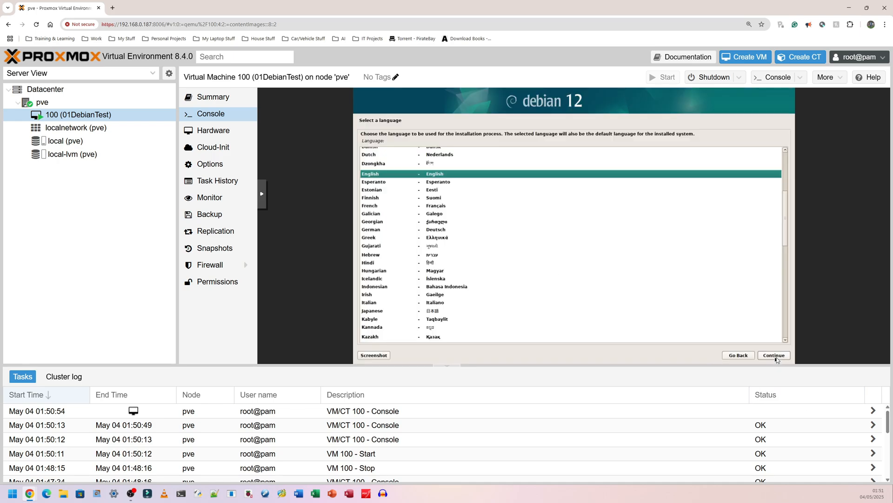
Set the installer's regional options to English language, United Kingdom location and British English keymap
{"action": "left_click", "coordinate": [775, 356]}
{"action": "key", "text": "Up"}
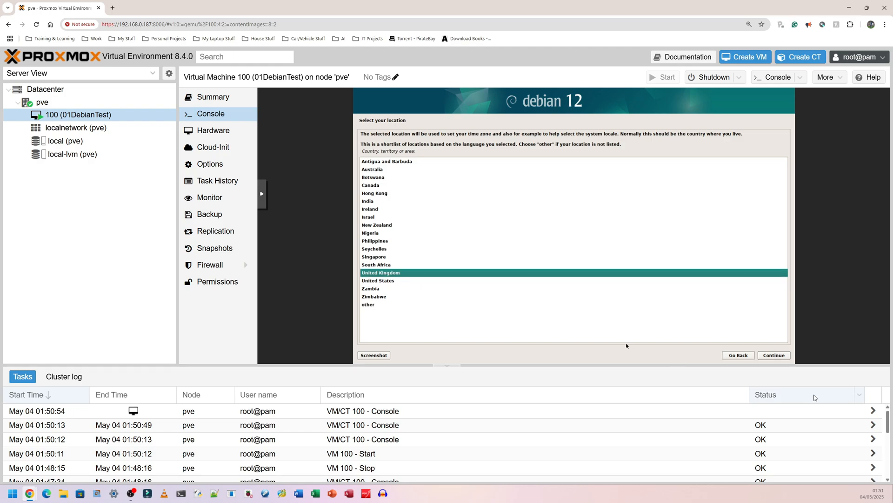
{"action": "left_click", "coordinate": [776, 357]}
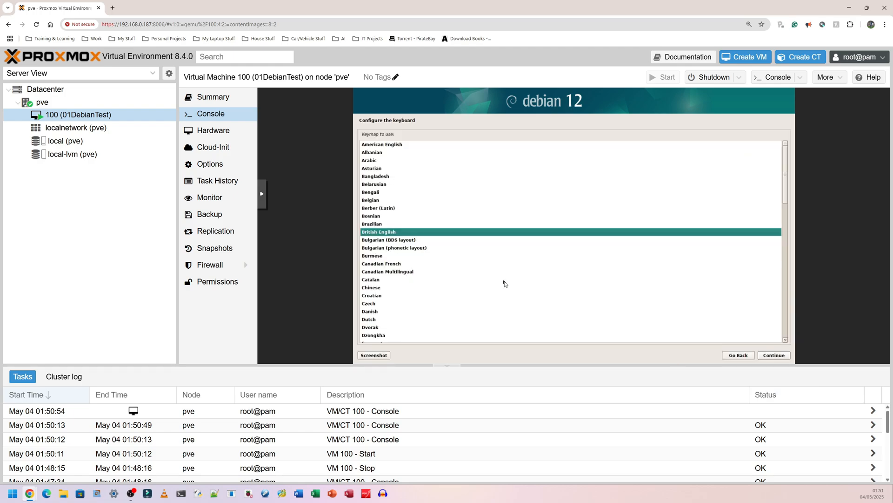
{"action": "left_click", "coordinate": [775, 356]}
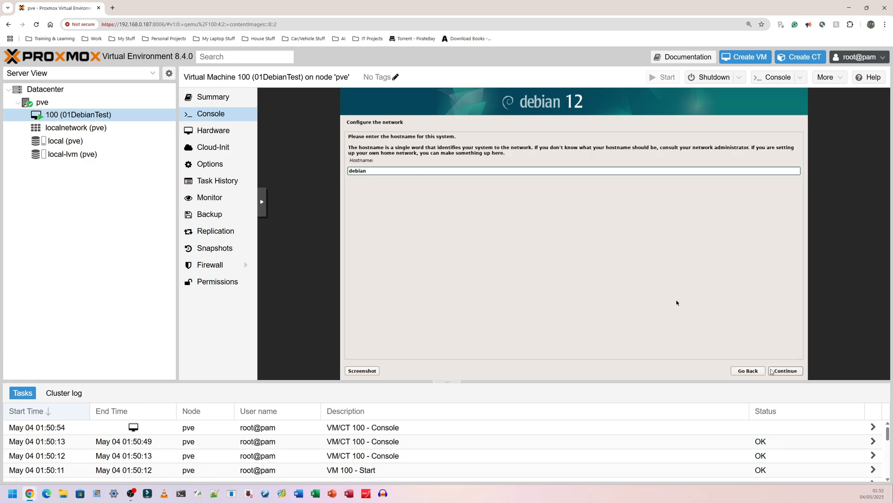
Keep debian as the hostname with a blank domain name, and enter and verify the root password
{"action": "left_click", "coordinate": [785, 373]}
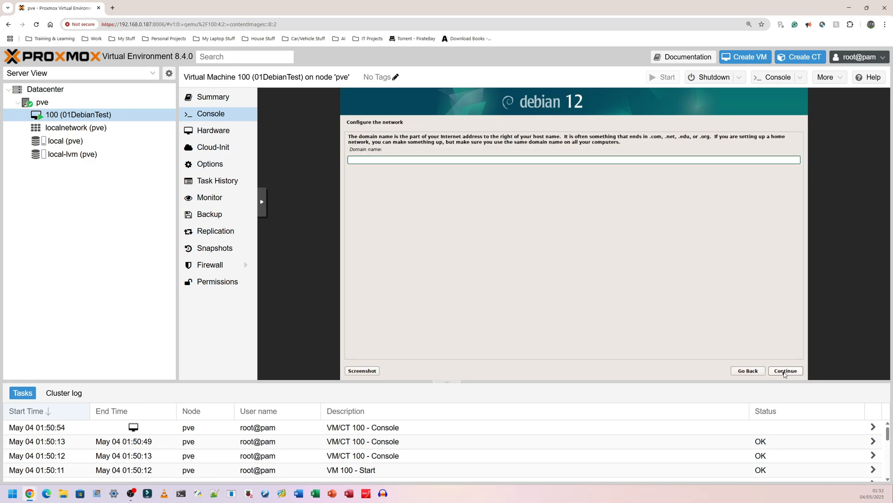
{"action": "left_click", "coordinate": [785, 372]}
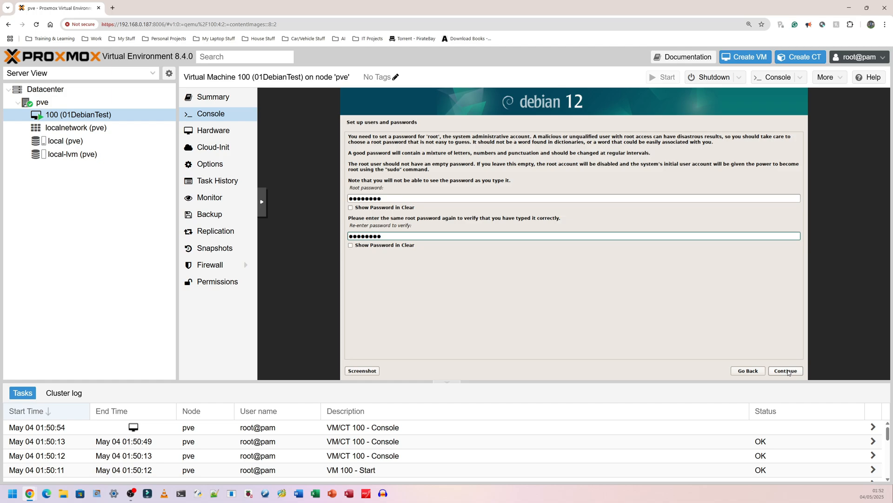
{"action": "left_click", "coordinate": [786, 371]}
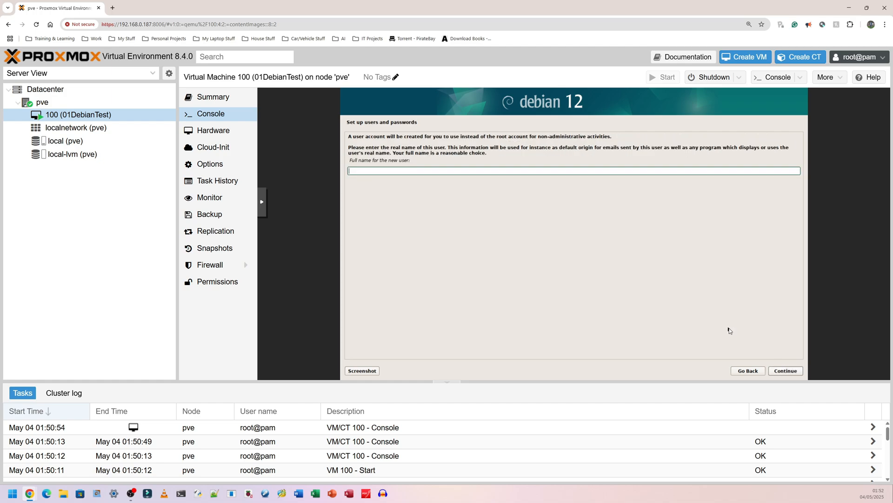
Create the regular user account by entering its full name, keeping the suggested username, and entering and verifying the user password
{"action": "type", "text": "RonsTechHub"}
{"action": "left_click", "coordinate": [781, 371]}
{"action": "left_click", "coordinate": [453, 162]}
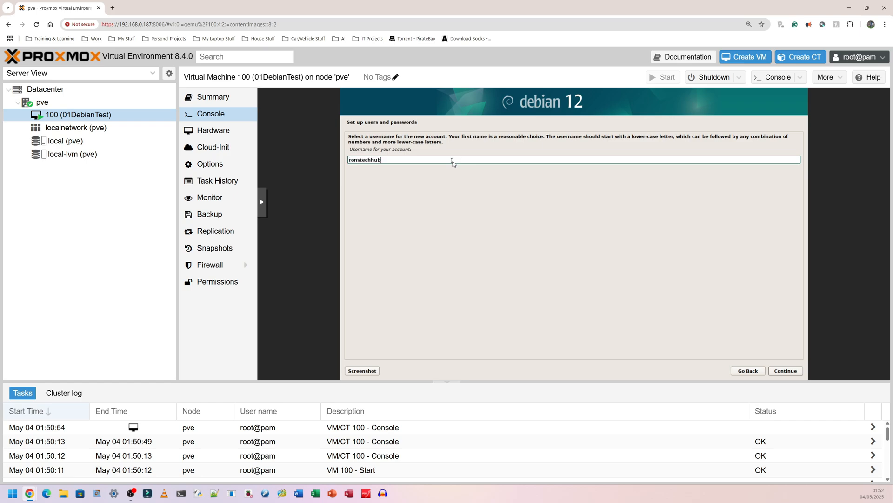
{"action": "left_click", "coordinate": [786, 371]}
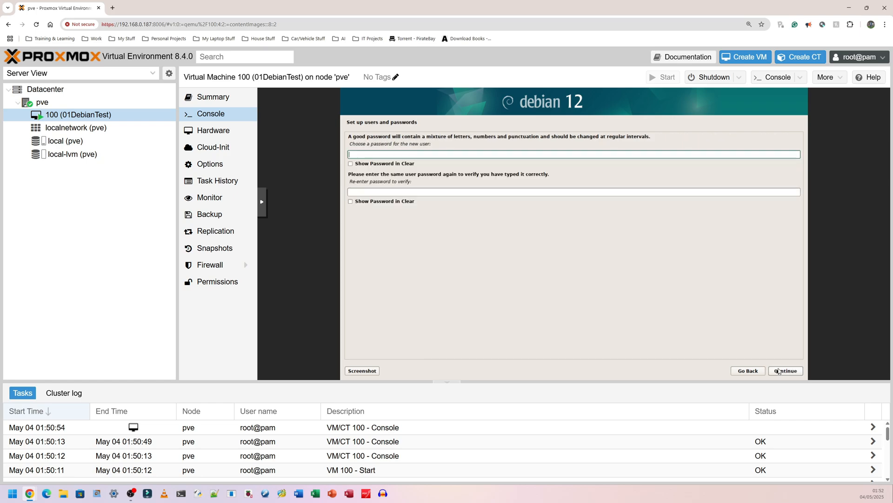
{"action": "type", "text": "********"}
{"action": "key", "text": "Tab"}
{"action": "type", "text": "********"}
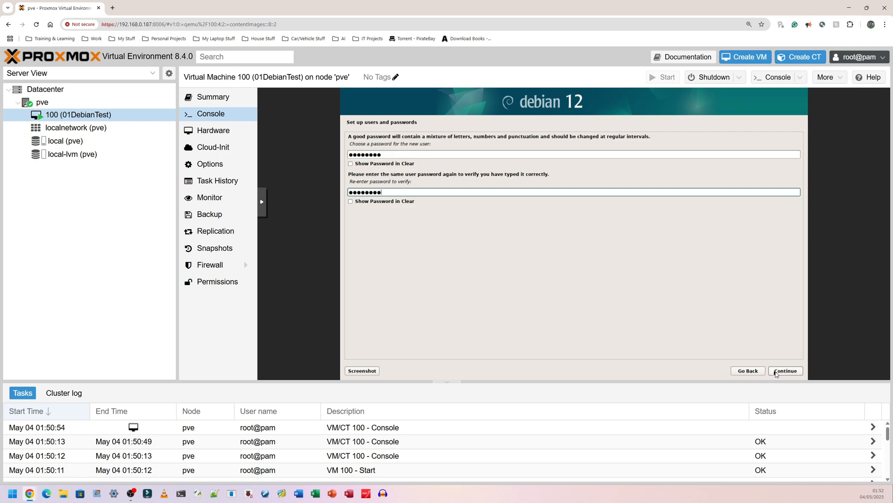
{"action": "left_click", "coordinate": [785, 371]}
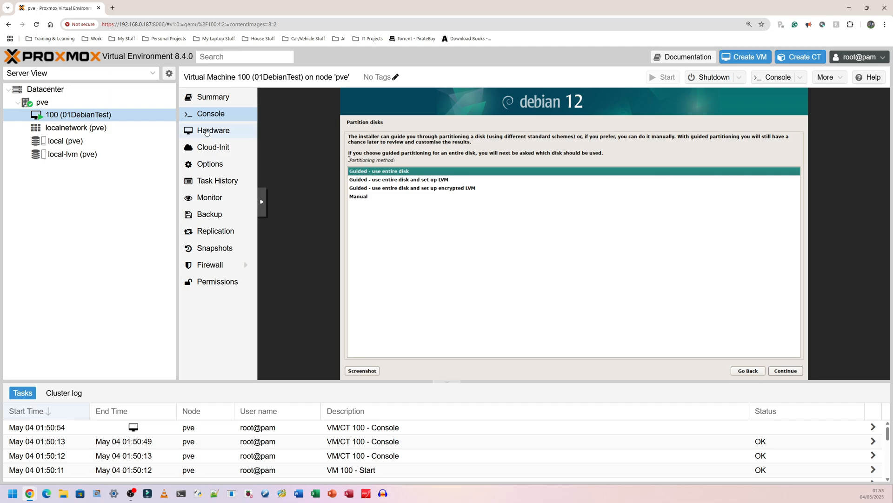
Check the VM's hardware and boot disk size, and choose guided partitioning of the entire sda disk with all files in one partition
{"action": "left_click", "coordinate": [213, 130]}
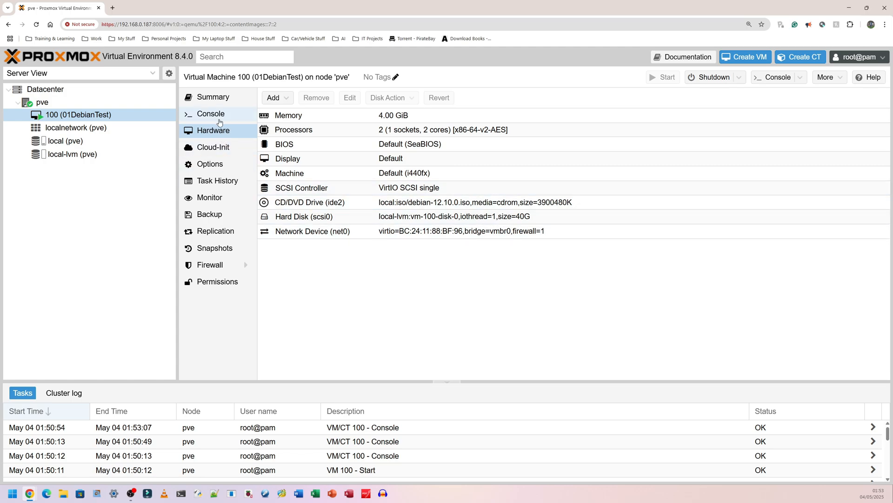
{"action": "left_click", "coordinate": [219, 98]}
{"action": "left_click_drag", "start_coordinate": [520, 234], "coordinate": [554, 233]}
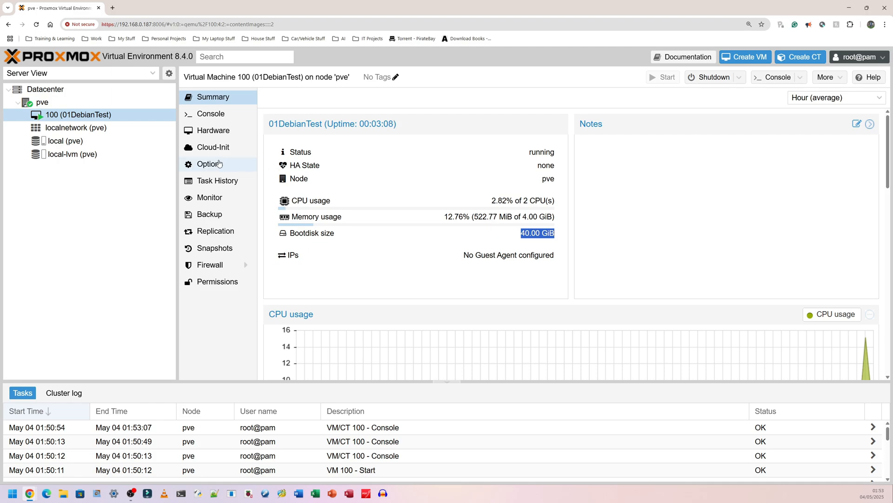
{"action": "left_click", "coordinate": [237, 114]}
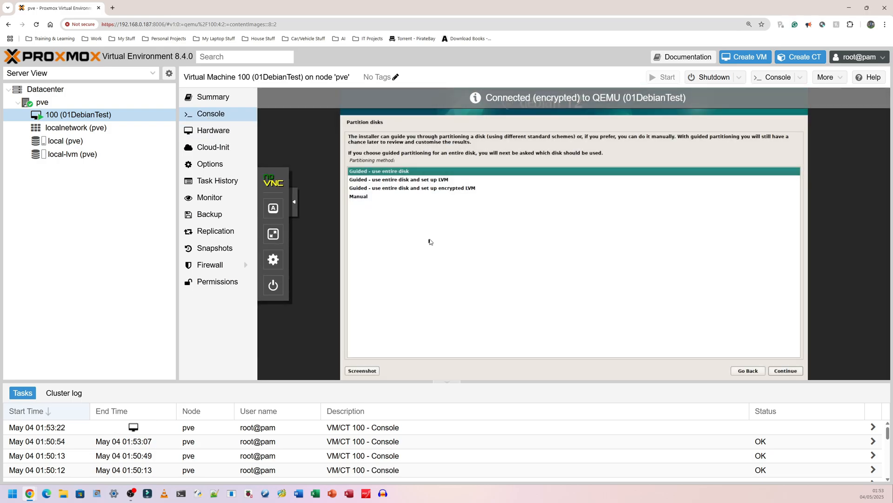
{"action": "left_click", "coordinate": [795, 371]}
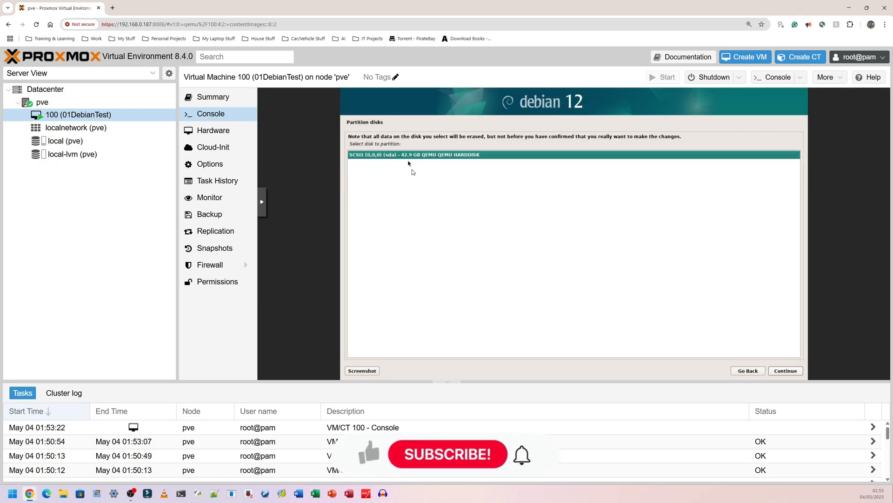
{"action": "left_click", "coordinate": [793, 373]}
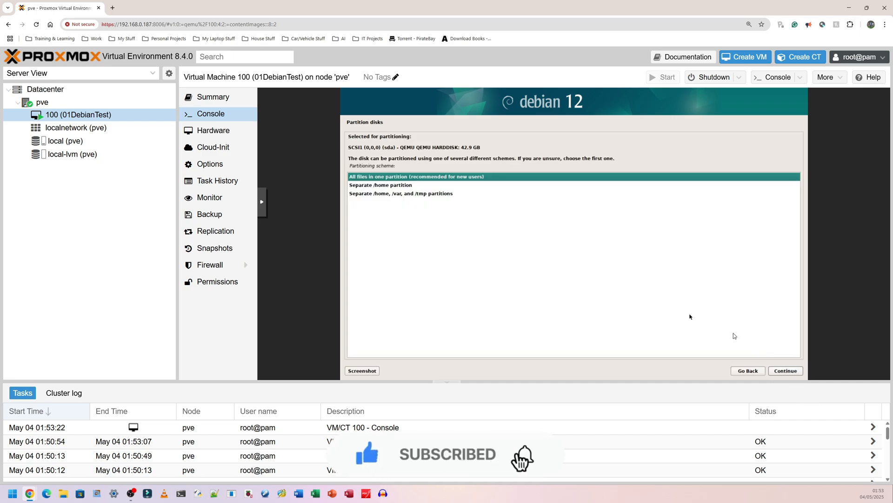
{"action": "left_click", "coordinate": [783, 372]}
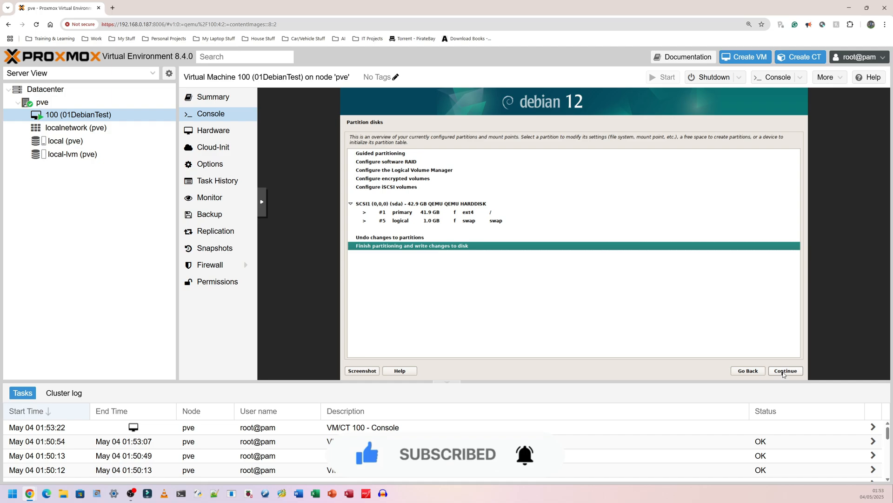
Finish partitioning and answer Yes to writing the changes to the disk
{"action": "left_click", "coordinate": [783, 373]}
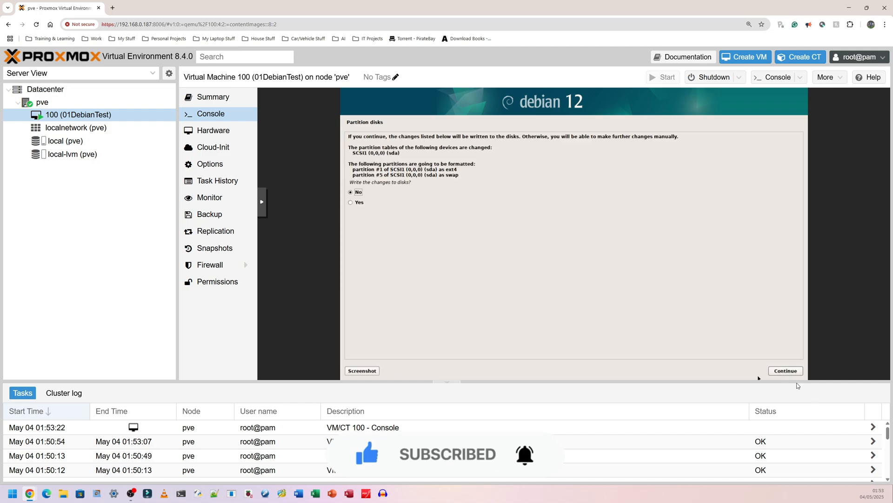
{"action": "left_click", "coordinate": [786, 373]}
{"action": "left_click", "coordinate": [787, 372]}
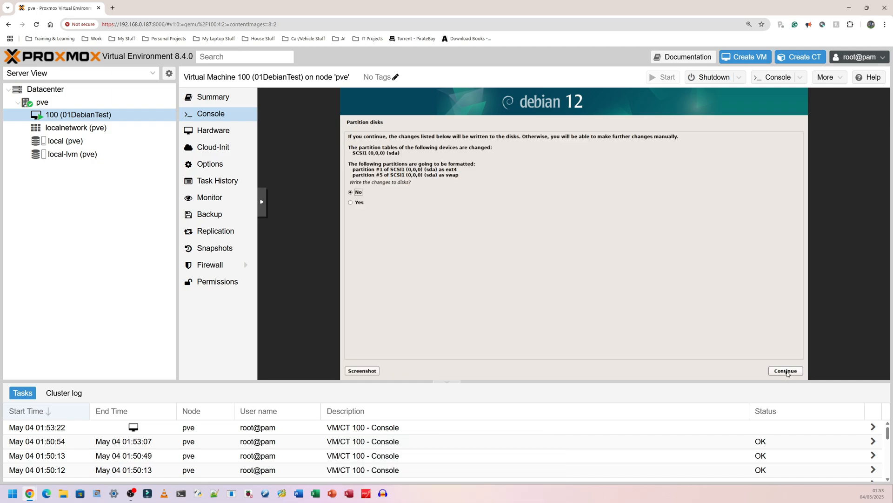
{"action": "key", "text": "Down"}
{"action": "left_click", "coordinate": [785, 371]}
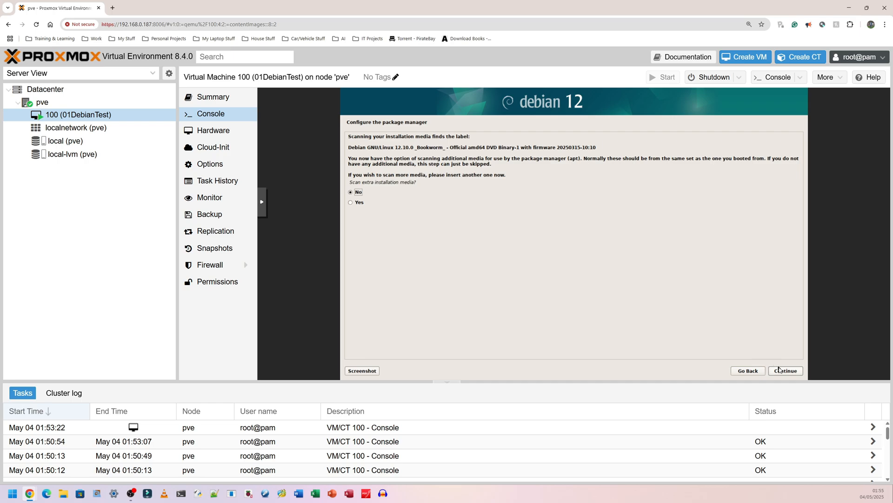
Decline extra installation media and a network mirror, and install the Debian desktop environment with GNOME and standard system utilities
{"action": "left_click", "coordinate": [780, 370]}
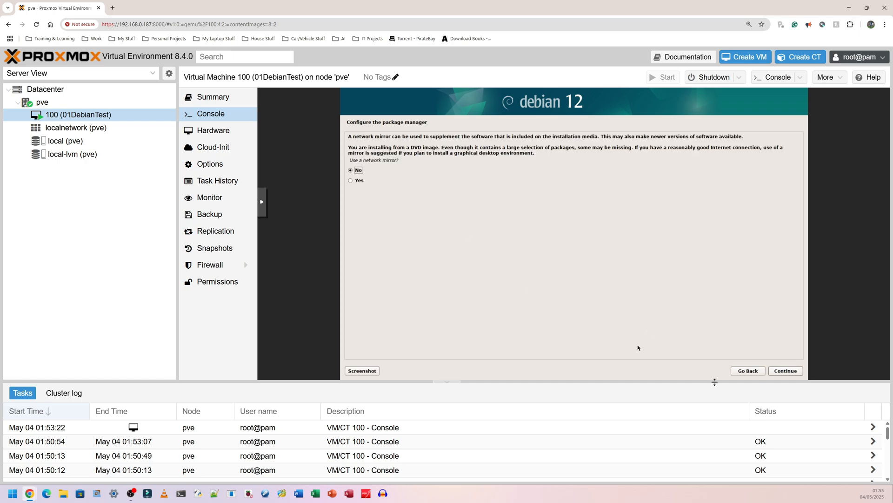
{"action": "left_click", "coordinate": [778, 371]}
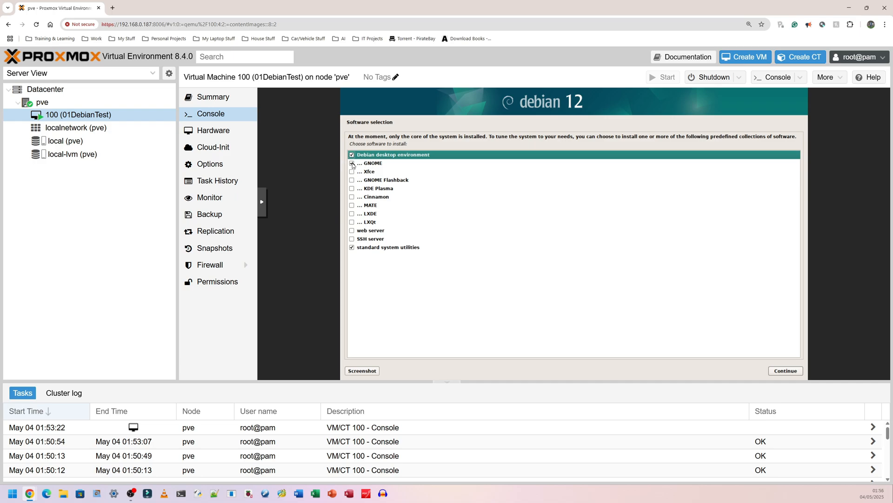
{"action": "left_click", "coordinate": [783, 373]}
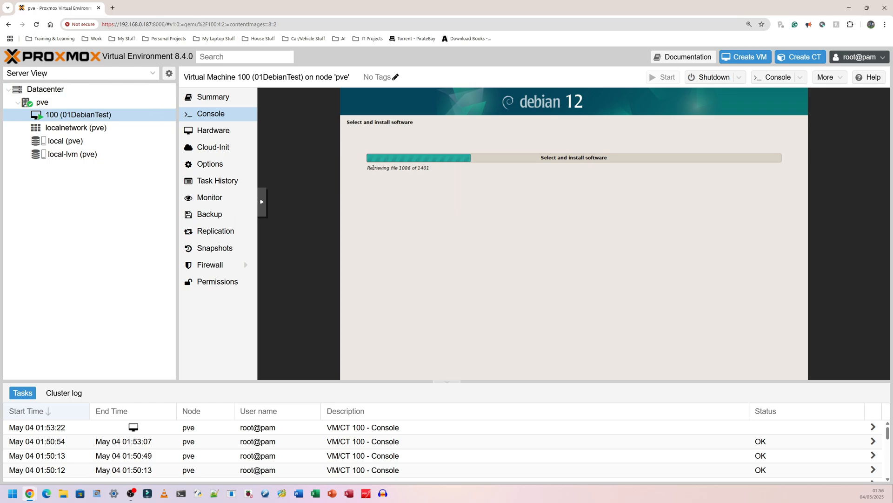
Examine the Datacenter summary for CPU, memory and storage usage while the installation runs, focusing on the memory in use
{"action": "left_click", "coordinate": [42, 102]}
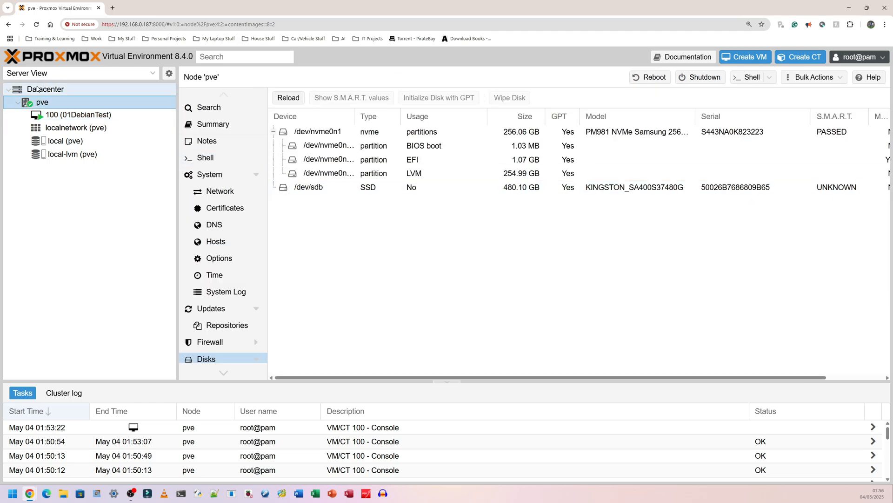
{"action": "left_click", "coordinate": [37, 89]}
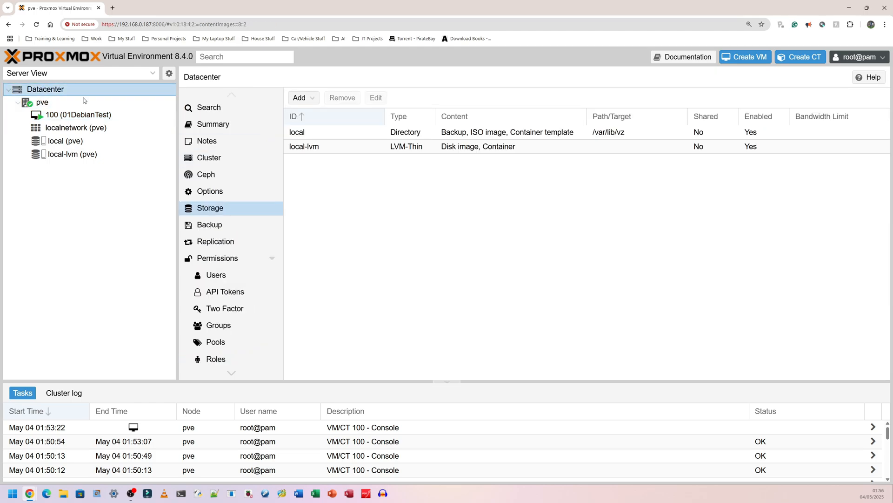
{"action": "left_click", "coordinate": [202, 123]}
{"action": "scroll", "coordinate": [465, 230], "scroll_direction": "down", "scroll_amount": 4}
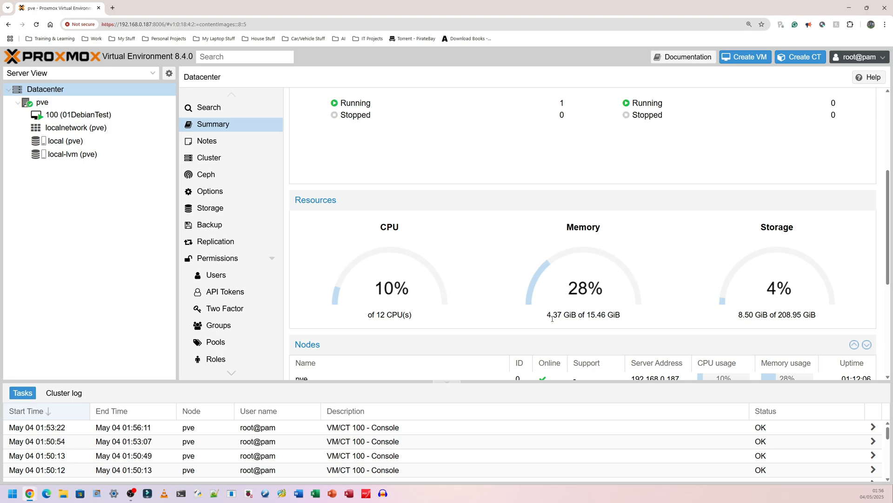
{"action": "left_click_drag", "start_coordinate": [547, 315], "coordinate": [557, 315]}
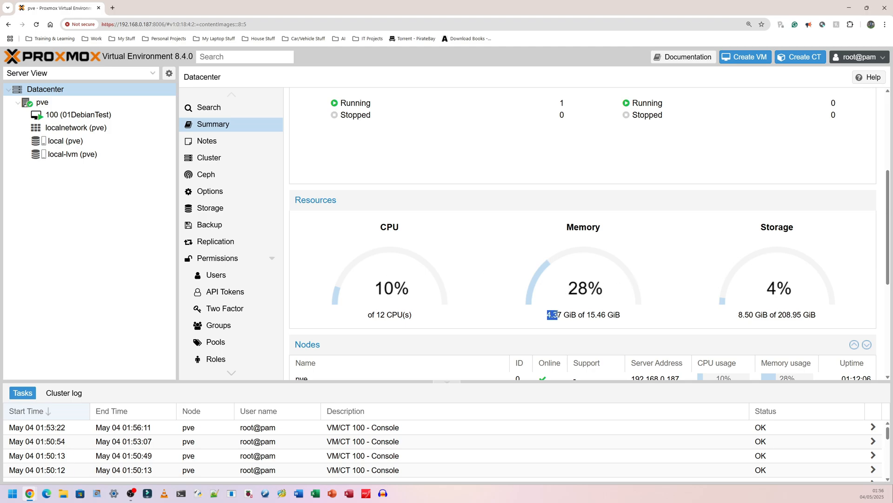
{"action": "left_click", "coordinate": [569, 288]}
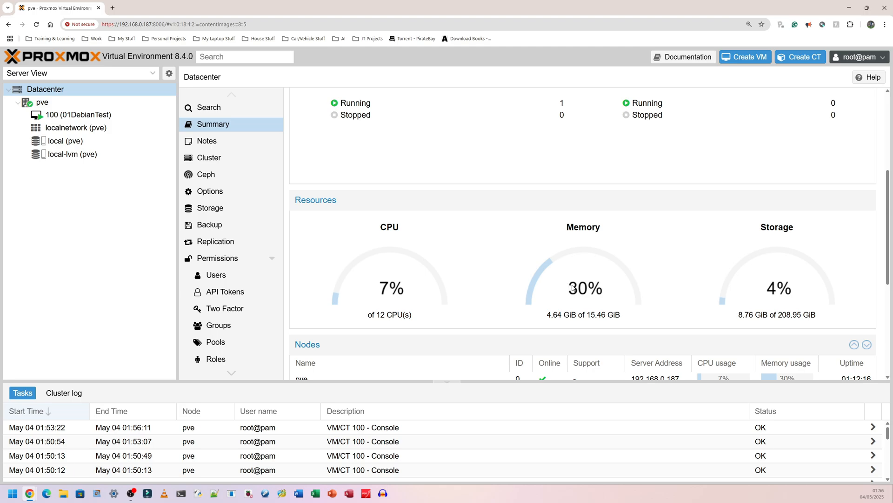
{"action": "left_click_drag", "start_coordinate": [548, 315], "coordinate": [562, 315]}
Return to VM 100's console, answer Yes to installing the GRUB boot loader to the primary drive, and reboot from the completed installation
{"action": "left_click", "coordinate": [78, 115]}
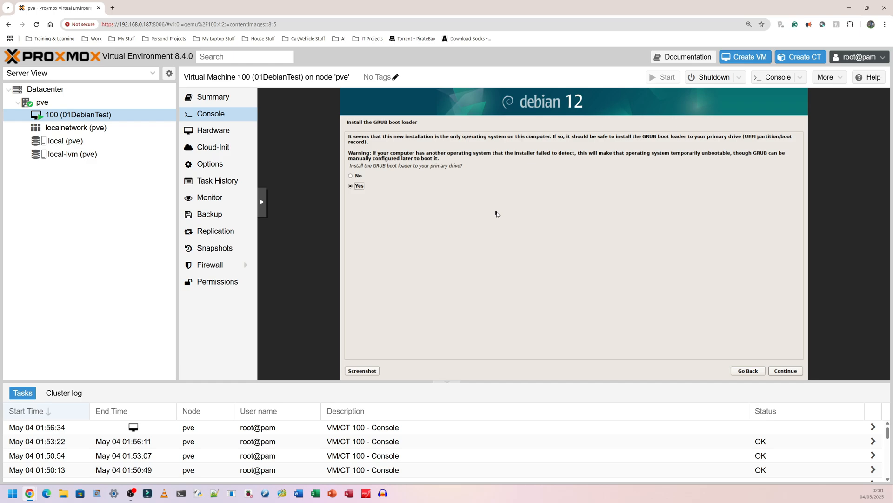
{"action": "left_click", "coordinate": [358, 176]}
{"action": "double_click", "coordinate": [372, 186]}
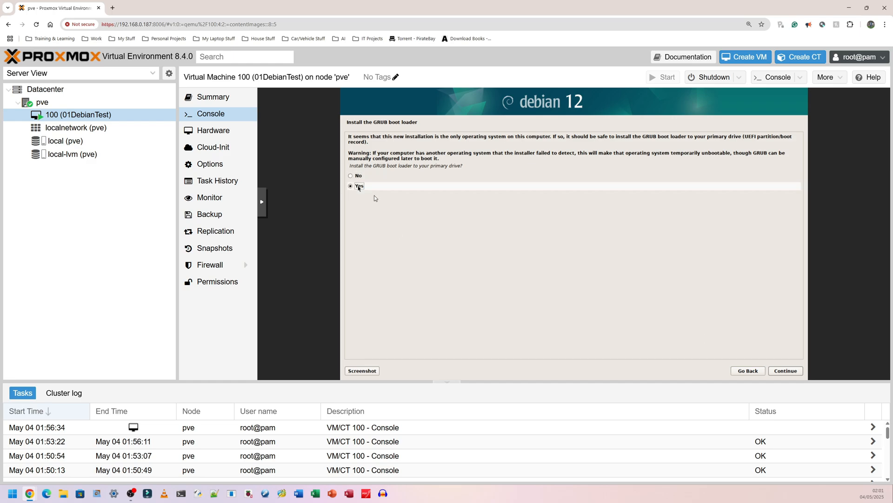
{"action": "left_click", "coordinate": [470, 171]}
{"action": "left_click", "coordinate": [785, 371]}
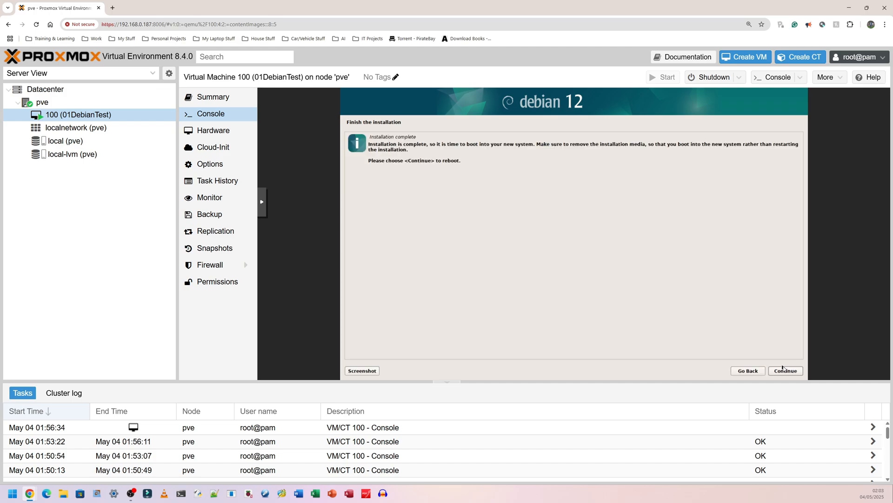
{"action": "left_click", "coordinate": [785, 370]}
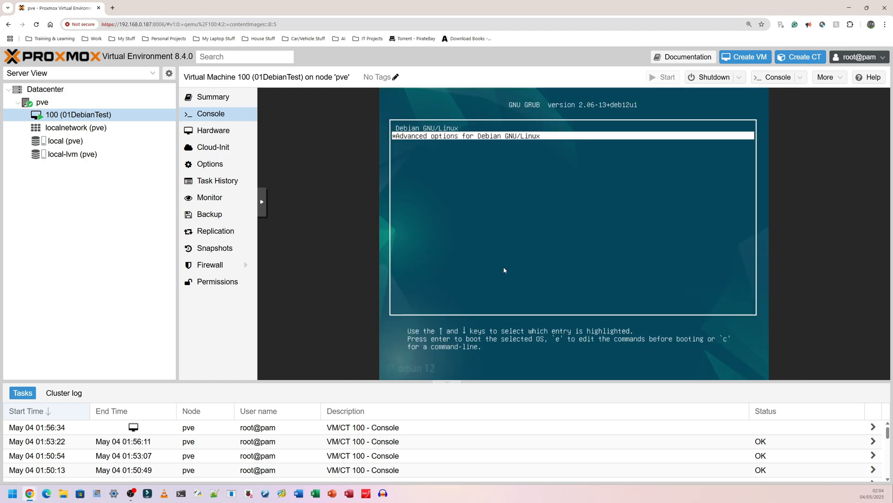
Boot the Debian GNU/Linux entry from the GRUB menu and log in to the desktop with the user's password
{"action": "key", "text": "Up"}
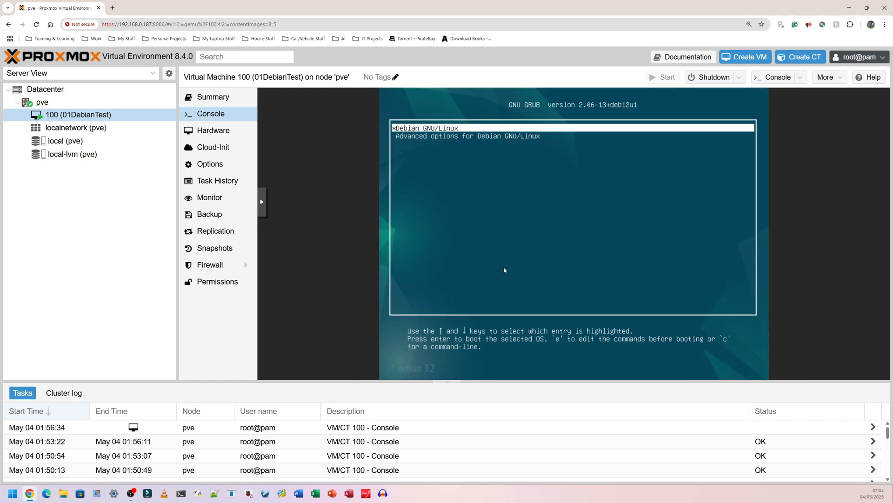
{"action": "key", "text": "Down"}
{"action": "key", "text": "Up"}
{"action": "key", "text": "Return"}
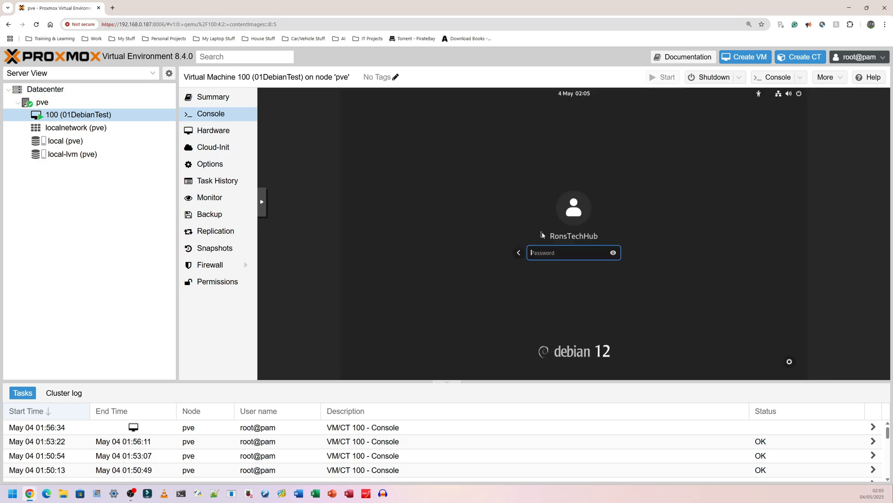
{"action": "type", "text": "*******"}
{"action": "key", "text": "Return"}
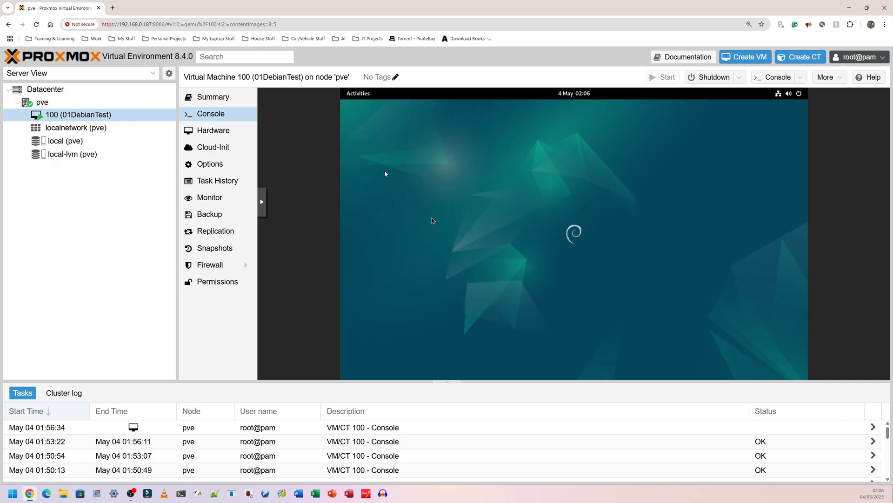
Open a Terminal in Debian and test the network connection by pinging google.com and amazon.com, stopping each ping
{"action": "left_click", "coordinate": [358, 93]}
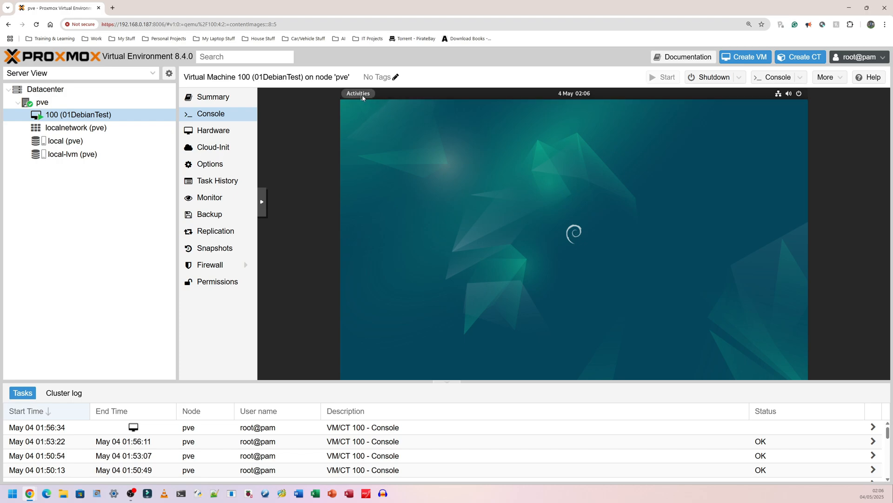
{"action": "type", "text": "termi"}
{"action": "left_click", "coordinate": [565, 155]}
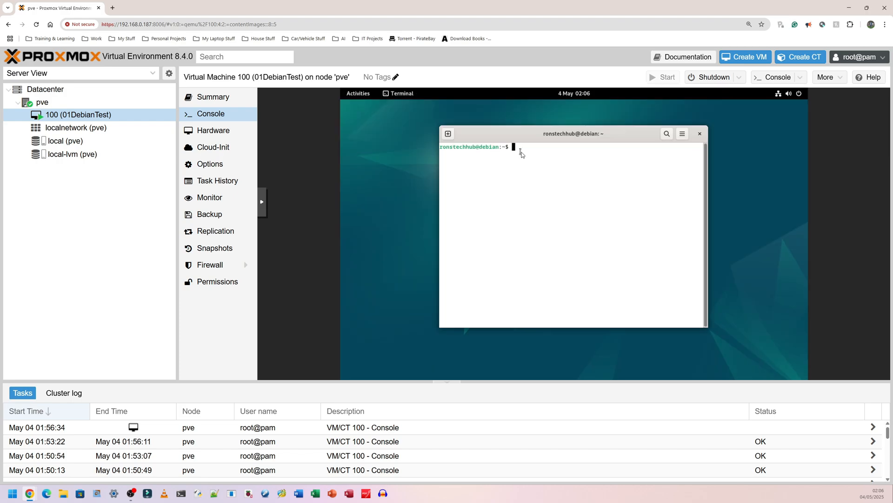
{"action": "type", "text": "ping google.com"}
{"action": "key", "text": "Return"}
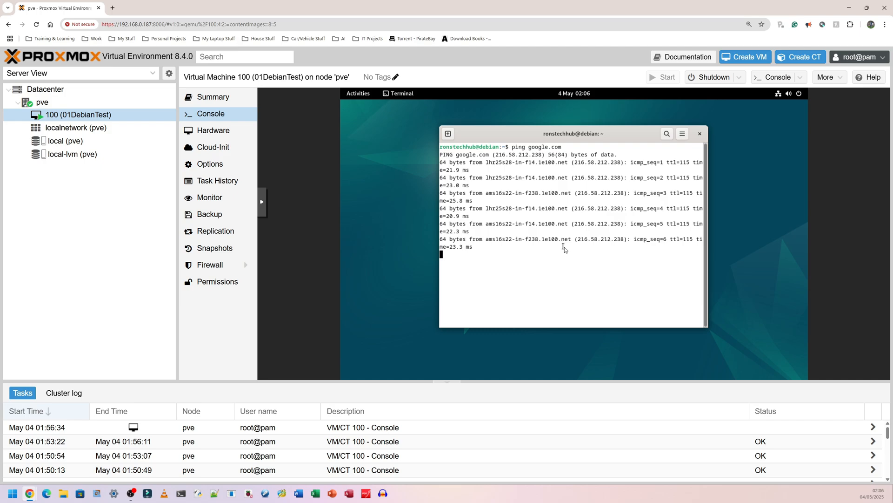
{"action": "key", "text": "ctrl+c"}
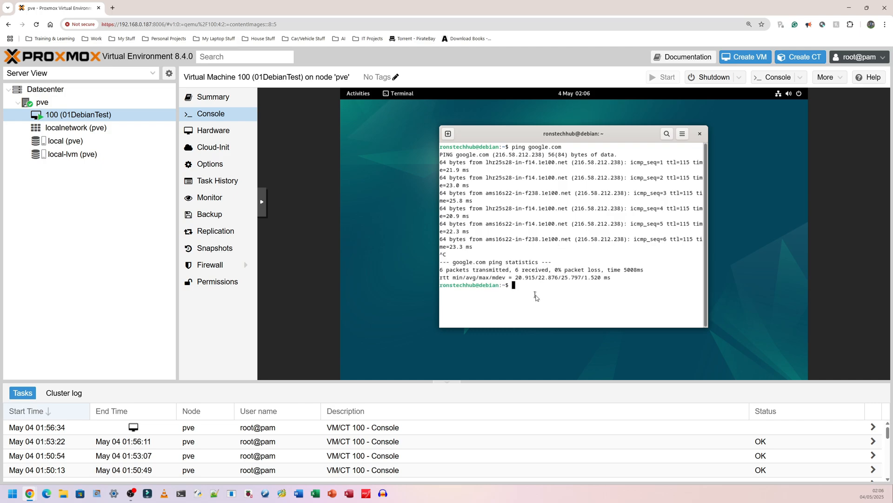
{"action": "type", "text": "ping amazon.com"}
{"action": "key", "text": "Return"}
{"action": "key", "text": "ctrl+c"}
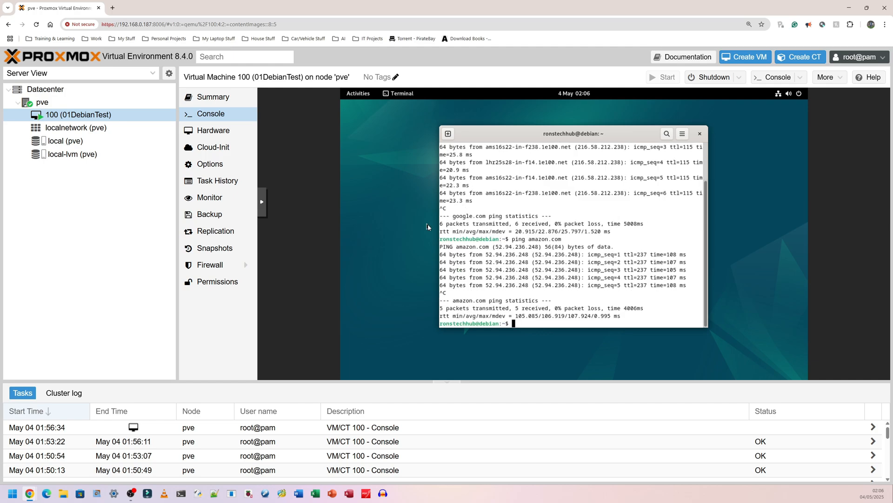
Close the Terminal and launch Firefox ESR from the Debian desktop
{"action": "left_click", "coordinate": [700, 135]}
{"action": "left_click", "coordinate": [345, 93]}
{"action": "left_click", "coordinate": [500, 359]}
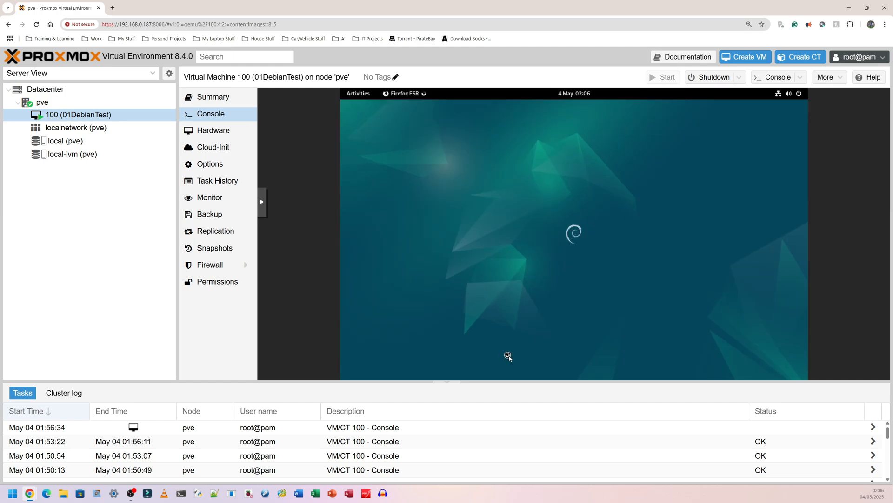
{"action": "left_click", "coordinate": [454, 125]}
{"action": "type", "text": "you"}
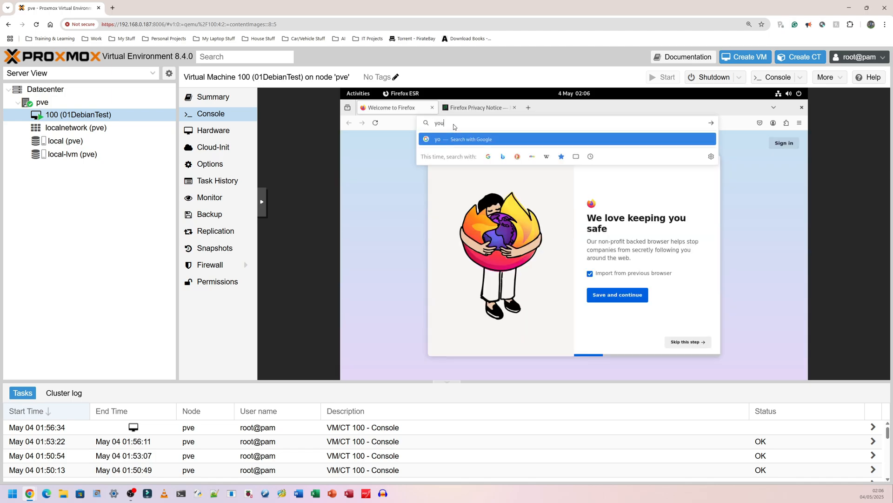
{"action": "key", "text": "Return"}
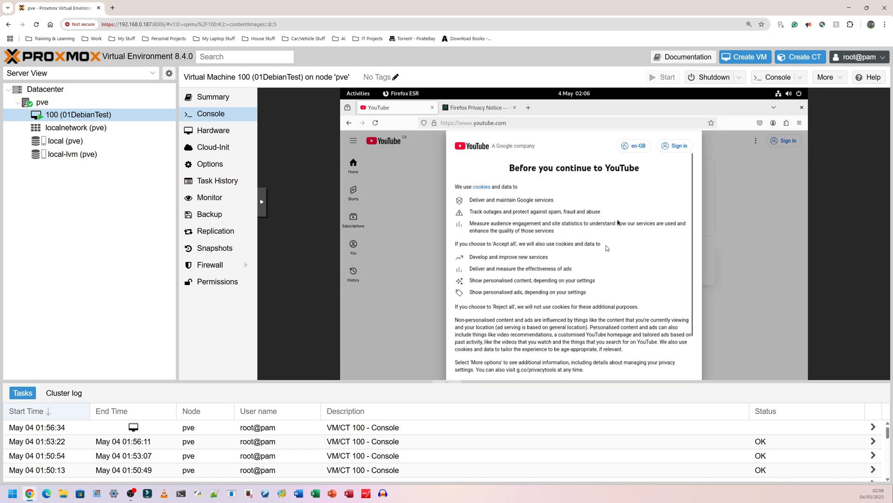
{"action": "scroll", "coordinate": [606, 248], "scroll_direction": "down", "scroll_amount": 2}
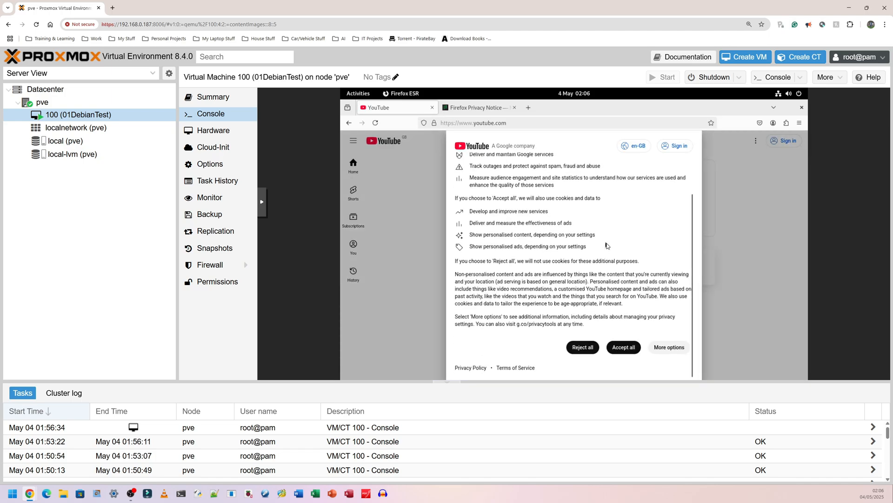
{"action": "left_click", "coordinate": [590, 346]}
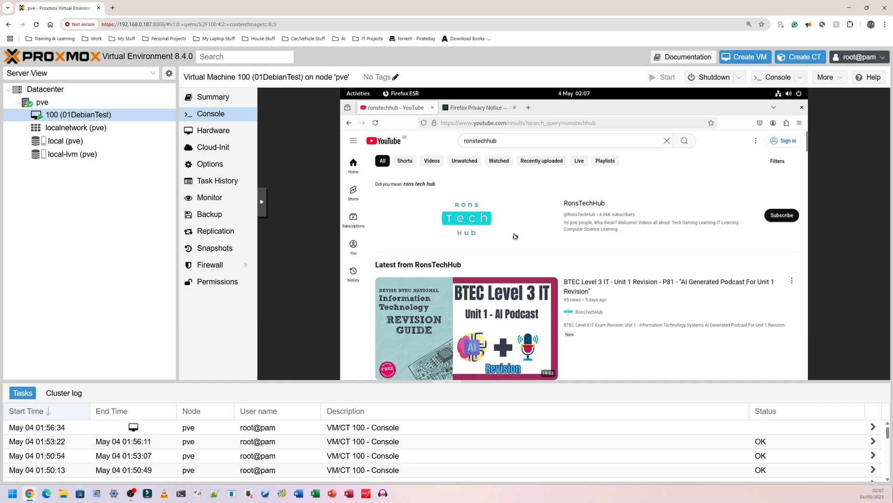
Browse the RonsTechHub channel on YouTube and look through its full list of videos
{"action": "scroll", "coordinate": [498, 238], "scroll_direction": "down", "scroll_amount": 3}
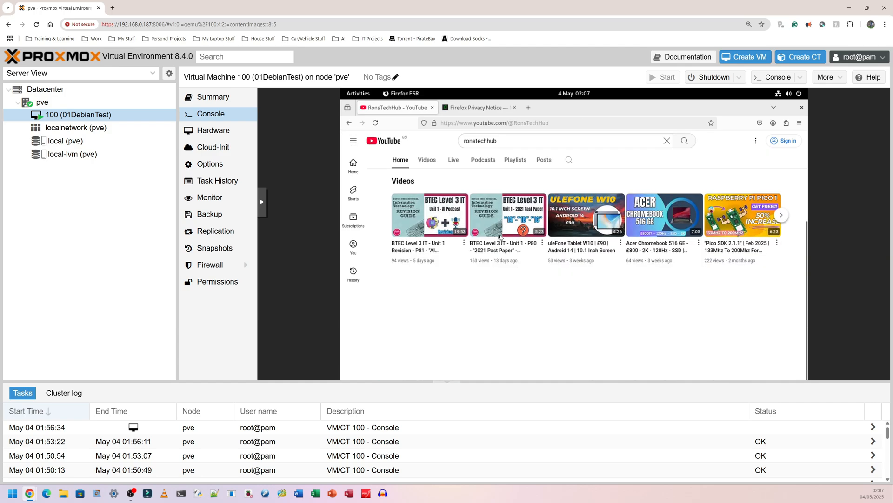
{"action": "left_click", "coordinate": [427, 163]}
{"action": "scroll", "coordinate": [493, 233], "scroll_direction": "down", "scroll_amount": 10}
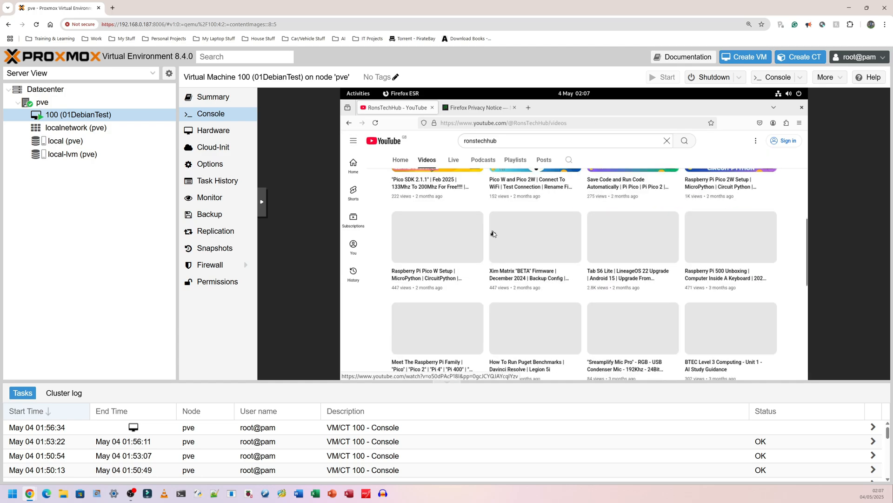
{"action": "scroll", "coordinate": [494, 234], "scroll_direction": "up", "scroll_amount": 8}
{"action": "scroll", "coordinate": [493, 233], "scroll_direction": "up", "scroll_amount": 5}
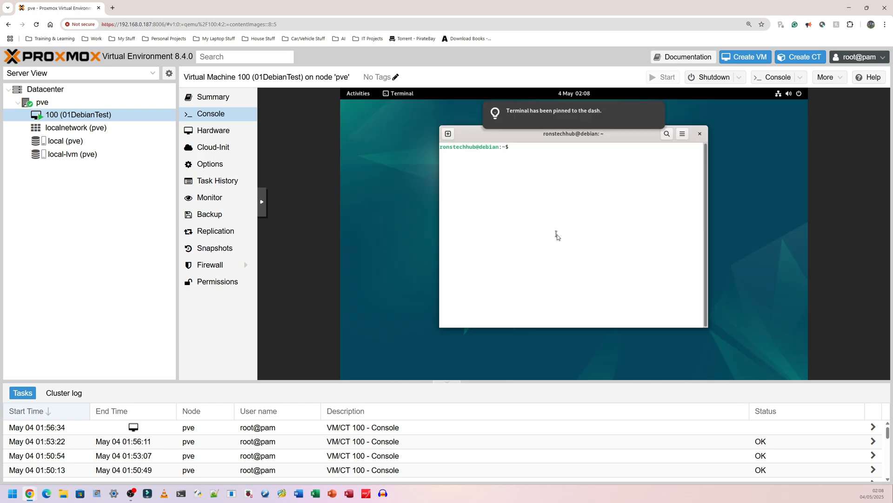
Enter the command "sudo apt-get update && sudo apt-get upgrade" in the Debian Terminal
{"action": "type", "text": "sudo apt-get update"}
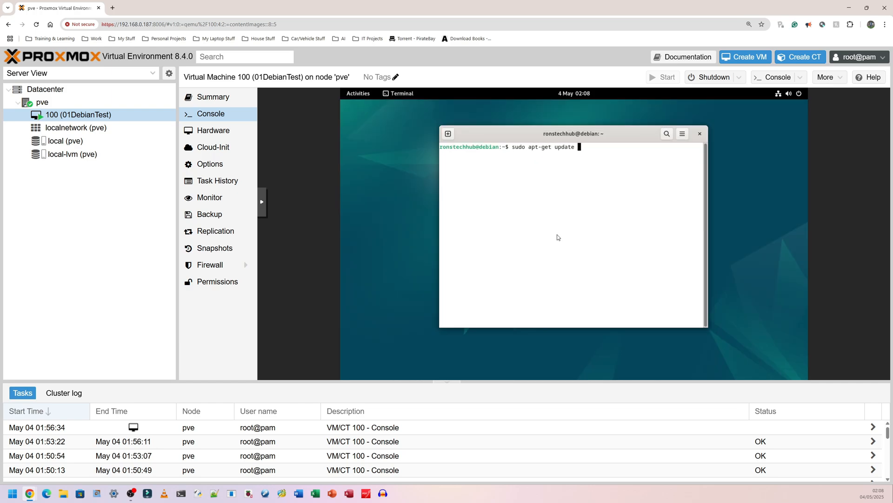
{"action": "type", "text": " &&"}
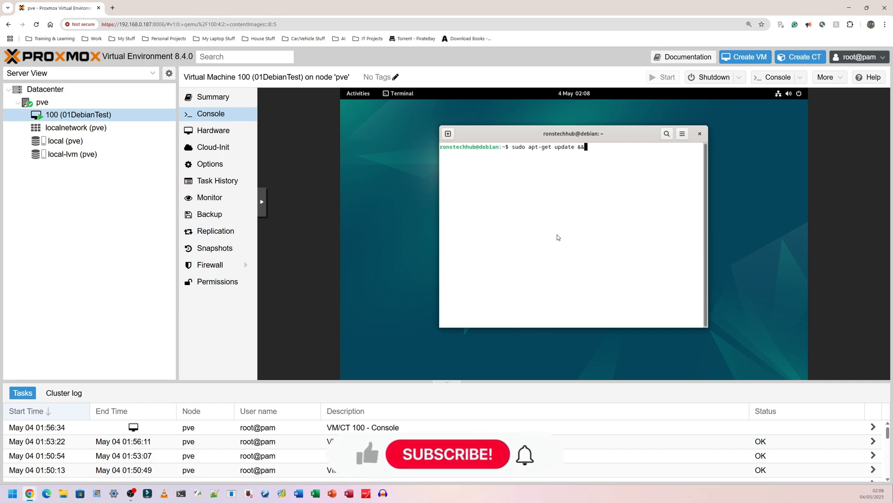
{"action": "type", "text": " sudo apt -get upgrade"}
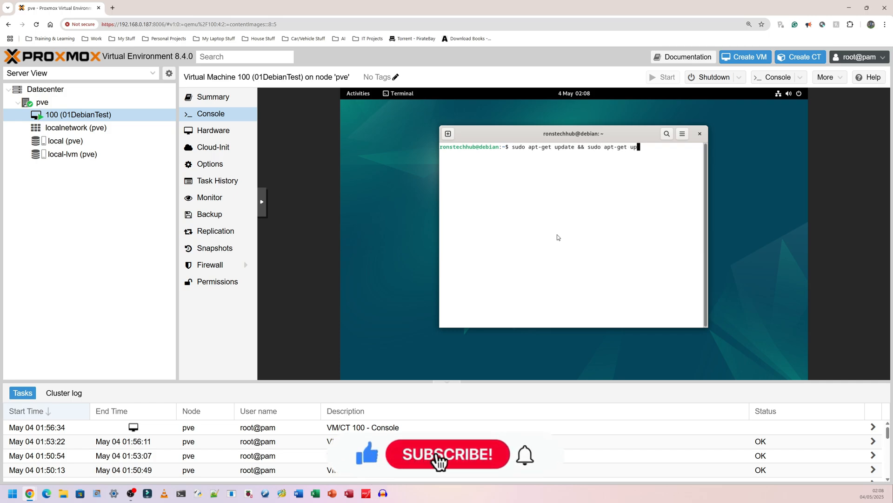